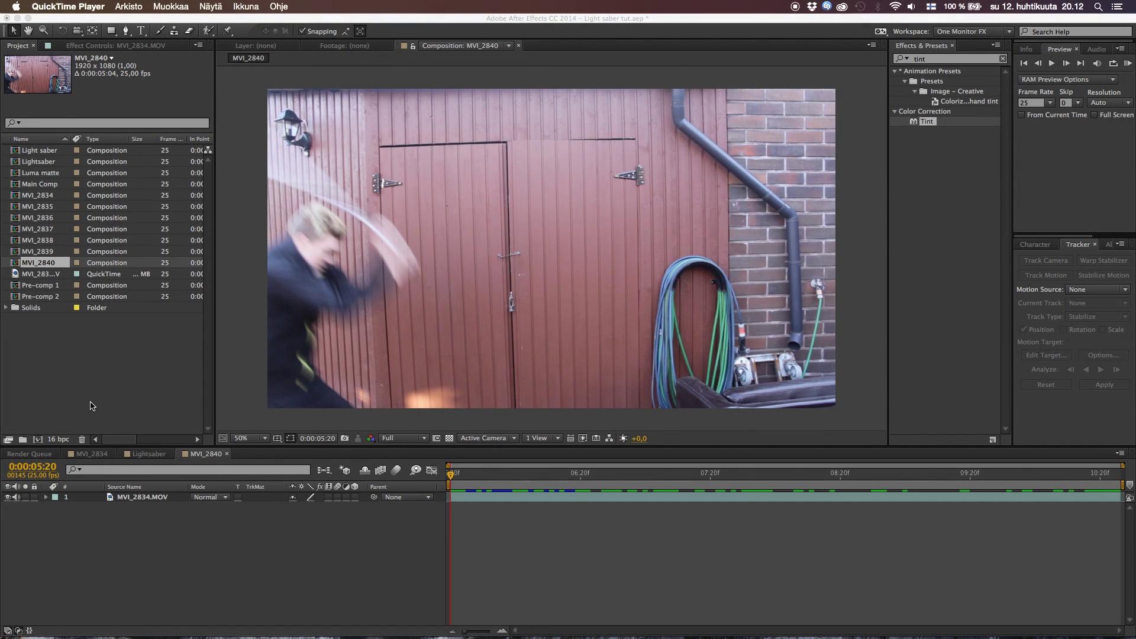
Play through the sword-swing footage and return to the first frame at 0:00:05:20
{"action": "left_click", "coordinate": [99, 571]}
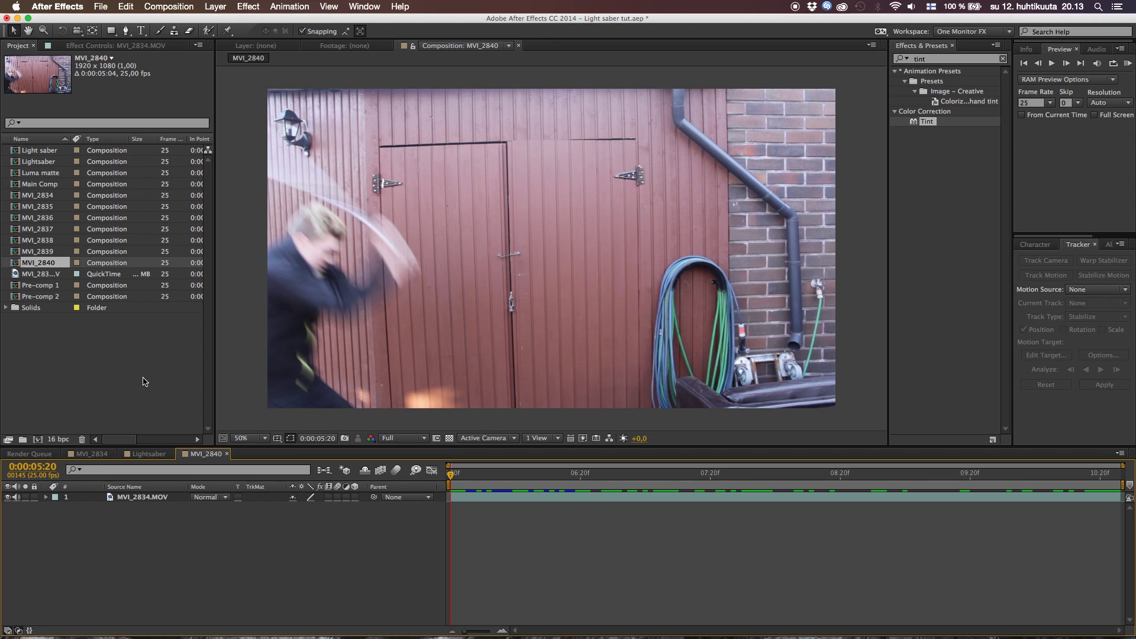
{"action": "left_click", "coordinate": [492, 474]}
{"action": "key", "text": "space"}
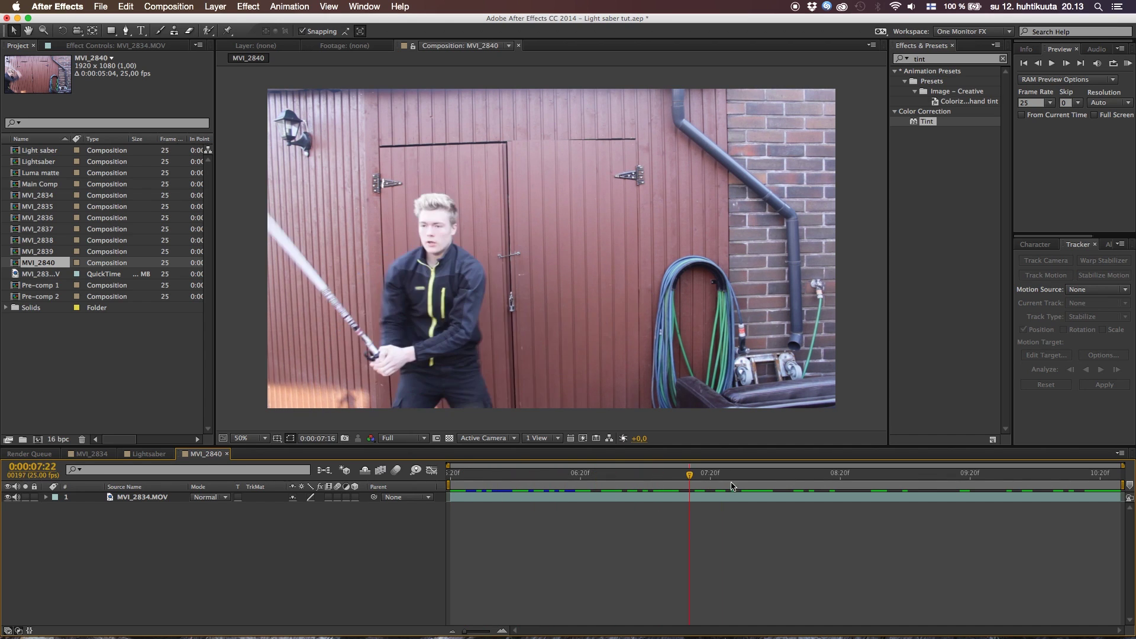
{"action": "left_click_drag", "start_coordinate": [644, 488], "coordinate": [670, 496]}
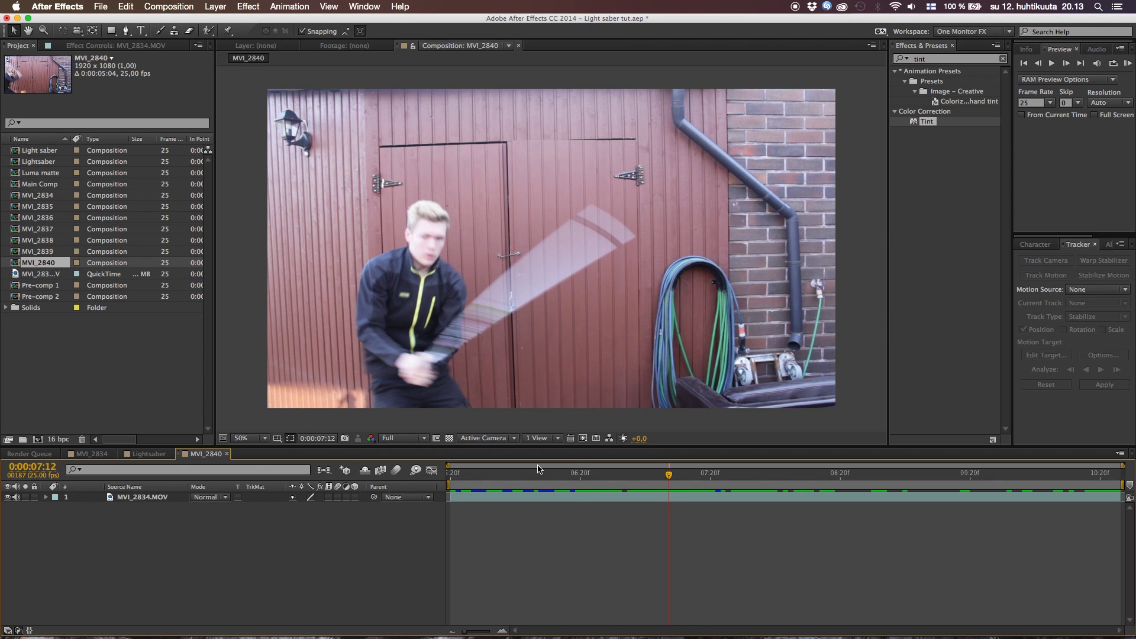
{"action": "left_click", "coordinate": [497, 474]}
{"action": "left_click_drag", "start_coordinate": [483, 479], "coordinate": [449, 480]}
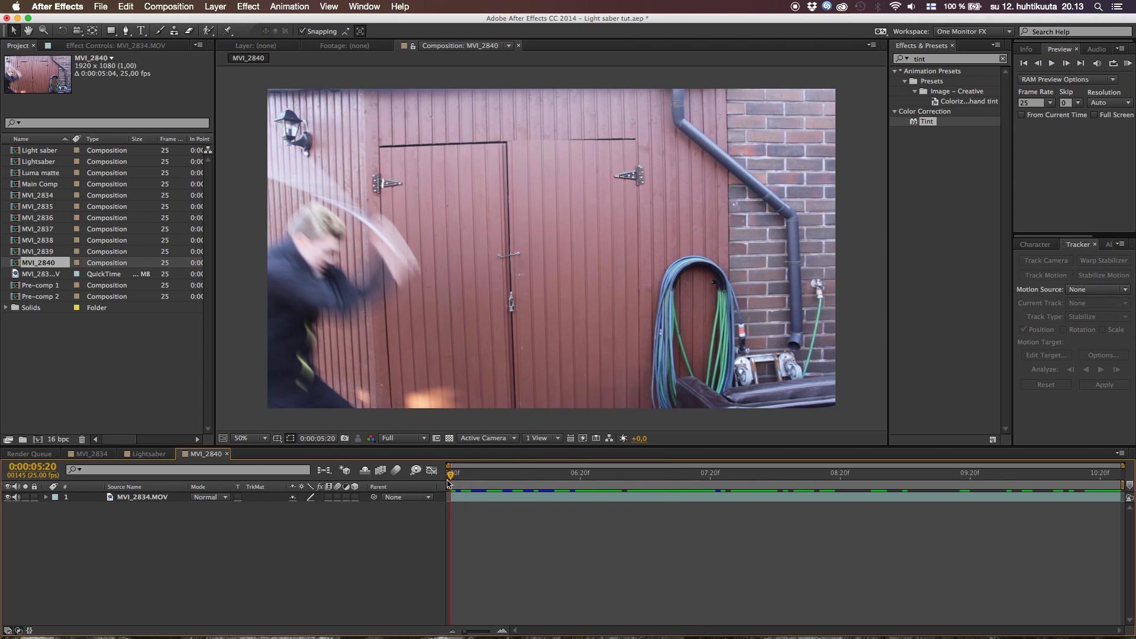
Create a 1920 x 1080 solid named Light Saber with the white color FFFFFF
{"action": "right_click", "coordinate": [231, 540]}
{"action": "mouse_move", "coordinate": [316, 521]}
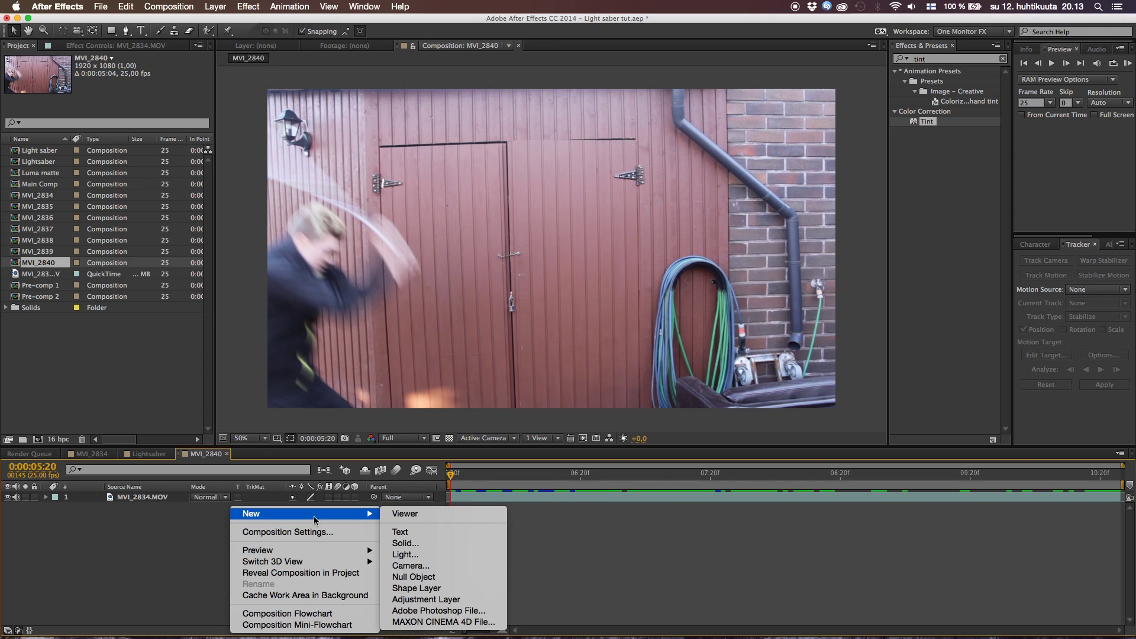
{"action": "left_click", "coordinate": [404, 544]}
{"action": "type", "text": "Light Saber"}
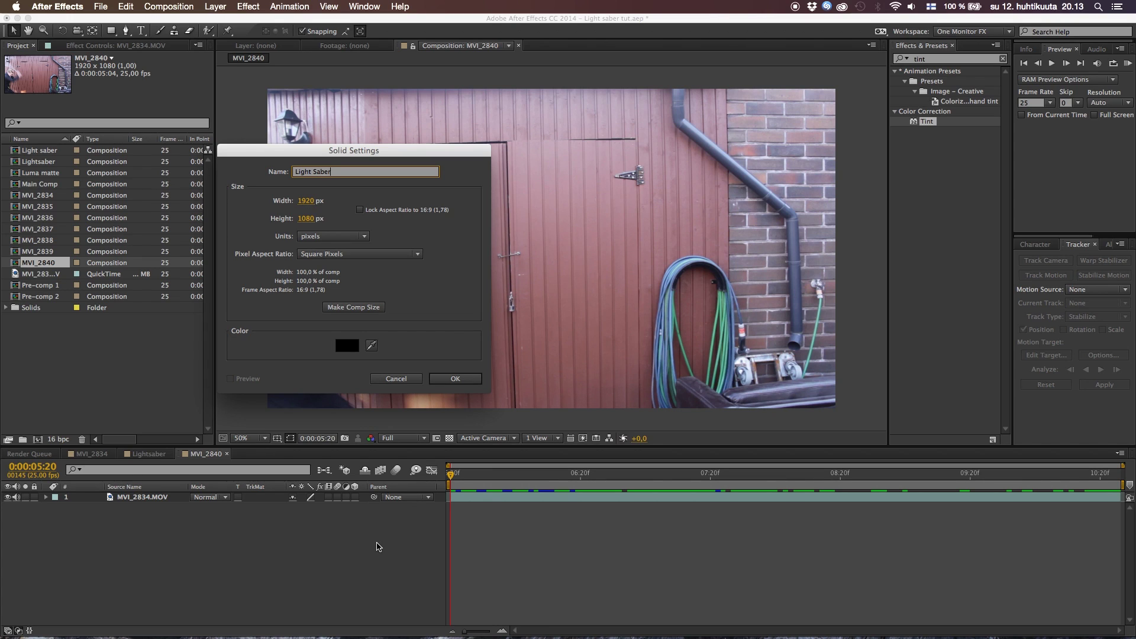
{"action": "left_click", "coordinate": [347, 346]}
{"action": "type", "text": "ffffff"}
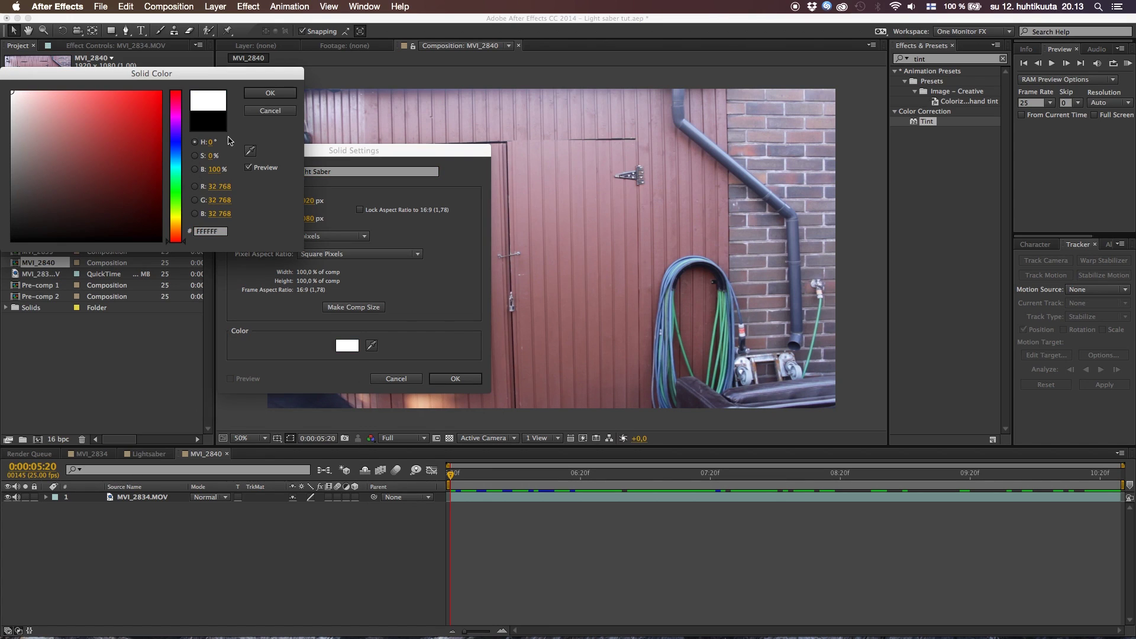
{"action": "left_click", "coordinate": [291, 96]}
{"action": "key", "text": "Return"}
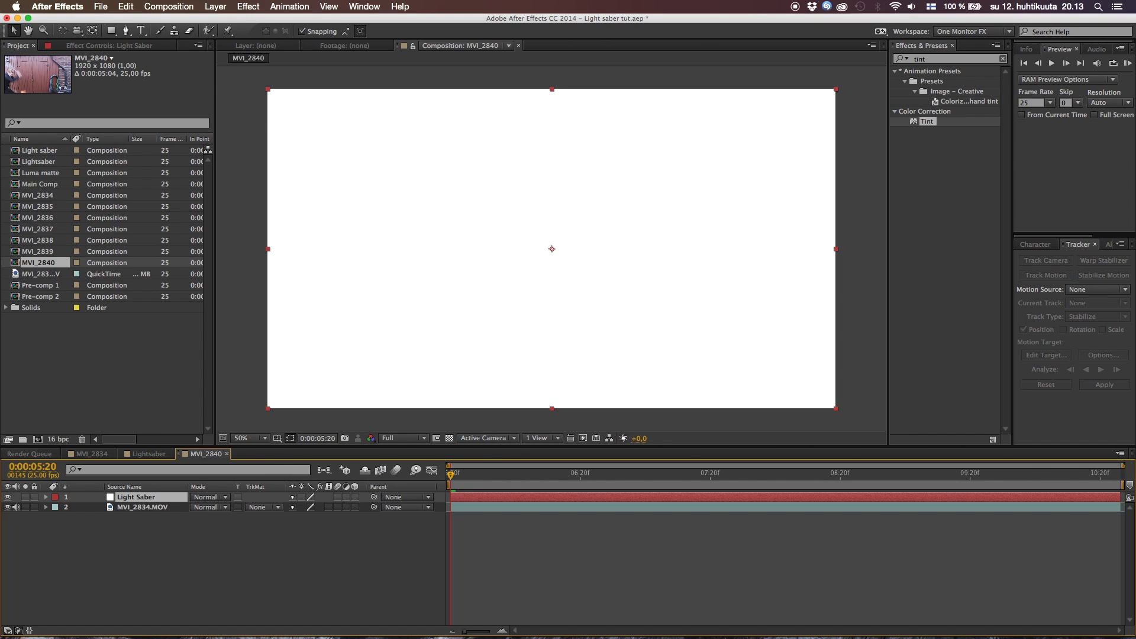
Hide the Light Saber layer and draw a closed Pen mask on it around the blurred blade at 0:00:05:20
{"action": "left_click", "coordinate": [8, 497]}
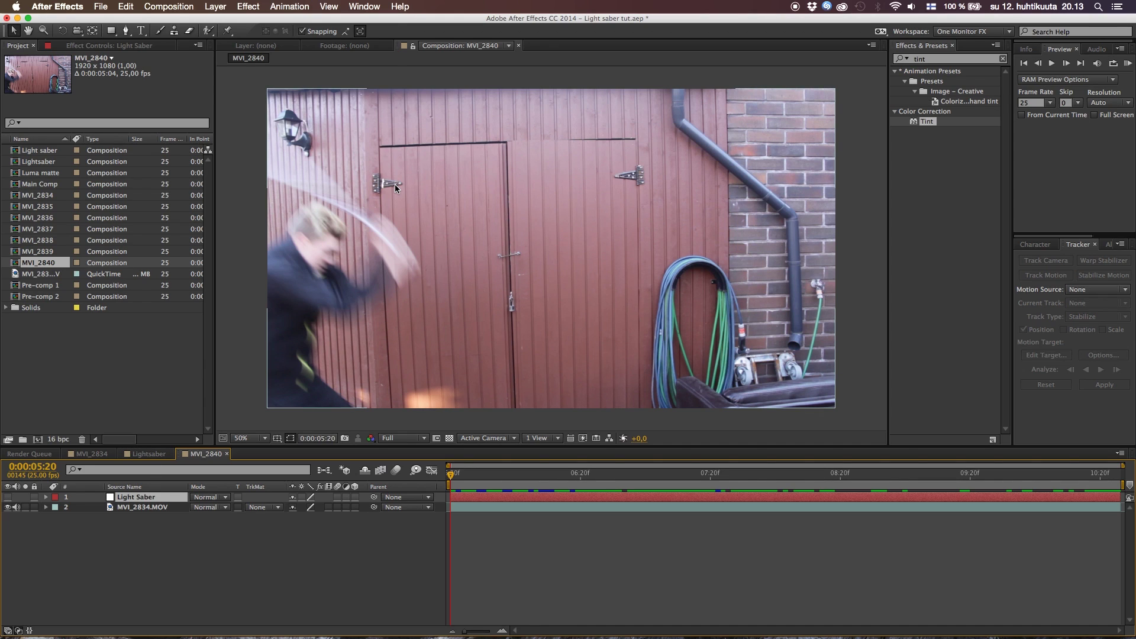
{"action": "key", "text": "g"}
{"action": "key", "text": "comma"}
{"action": "scroll", "coordinate": [379, 203], "scroll_direction": "up", "scroll_amount": 2}
{"action": "key", "text": "space"}
{"action": "left_click_drag", "start_coordinate": [398, 220], "coordinate": [501, 247]}
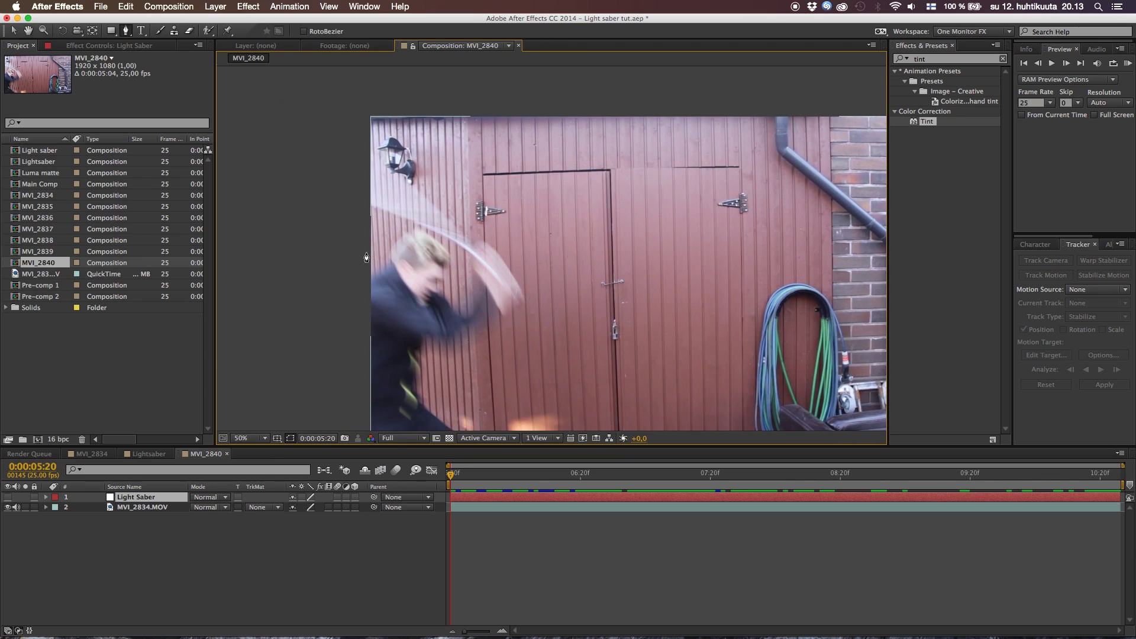
{"action": "scroll", "coordinate": [366, 258], "scroll_direction": "up", "scroll_amount": 1}
{"action": "left_click_drag", "start_coordinate": [404, 253], "coordinate": [525, 270]}
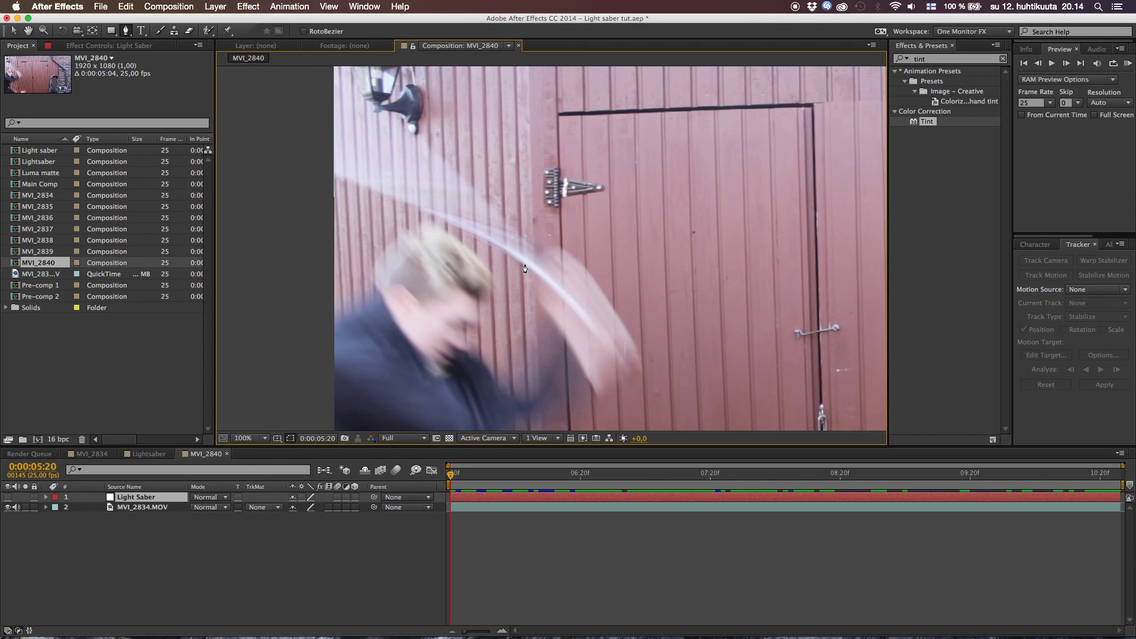
{"action": "left_click", "coordinate": [335, 174]}
{"action": "left_click_drag", "start_coordinate": [537, 275], "coordinate": [540, 255]}
{"action": "key", "text": "space"}
{"action": "left_click_drag", "start_coordinate": [481, 208], "coordinate": [699, 373]}
{"action": "left_click", "coordinate": [521, 205]}
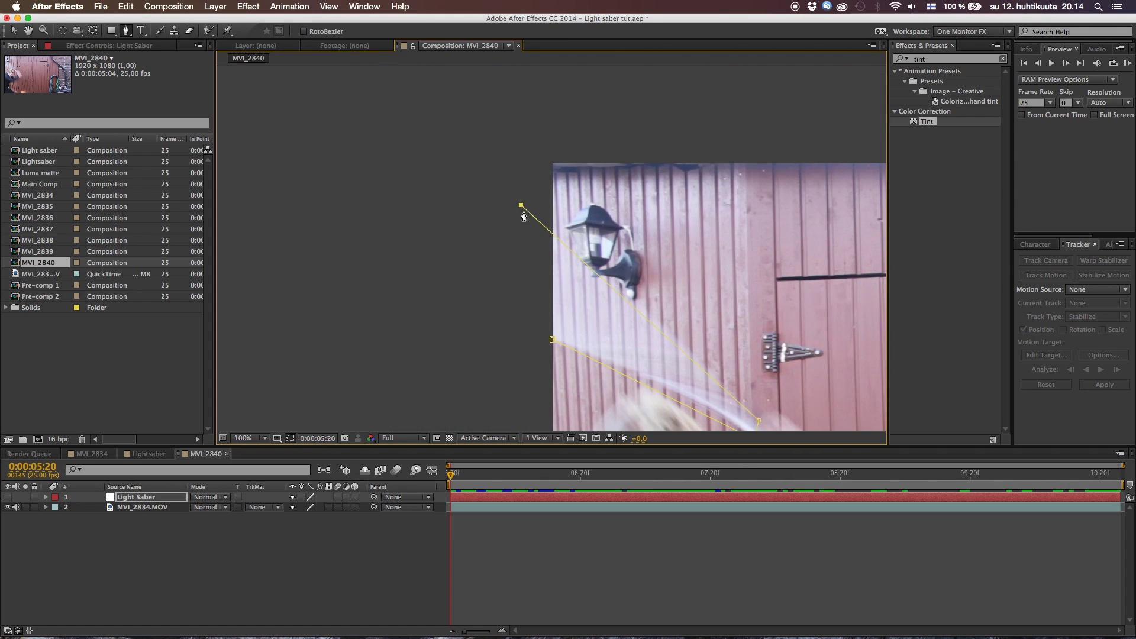
{"action": "left_click", "coordinate": [553, 341]}
Reveal the Light Saber layer's mask and start keyframing its Mask Path at 0:00:05:20
{"action": "key", "text": "space"}
{"action": "left_click_drag", "start_coordinate": [739, 329], "coordinate": [502, 207]}
{"action": "key", "text": "comma"}
{"action": "key", "text": "space"}
{"action": "left_click_drag", "start_coordinate": [662, 307], "coordinate": [485, 296]}
{"action": "key", "text": "space"}
{"action": "key", "text": "space"}
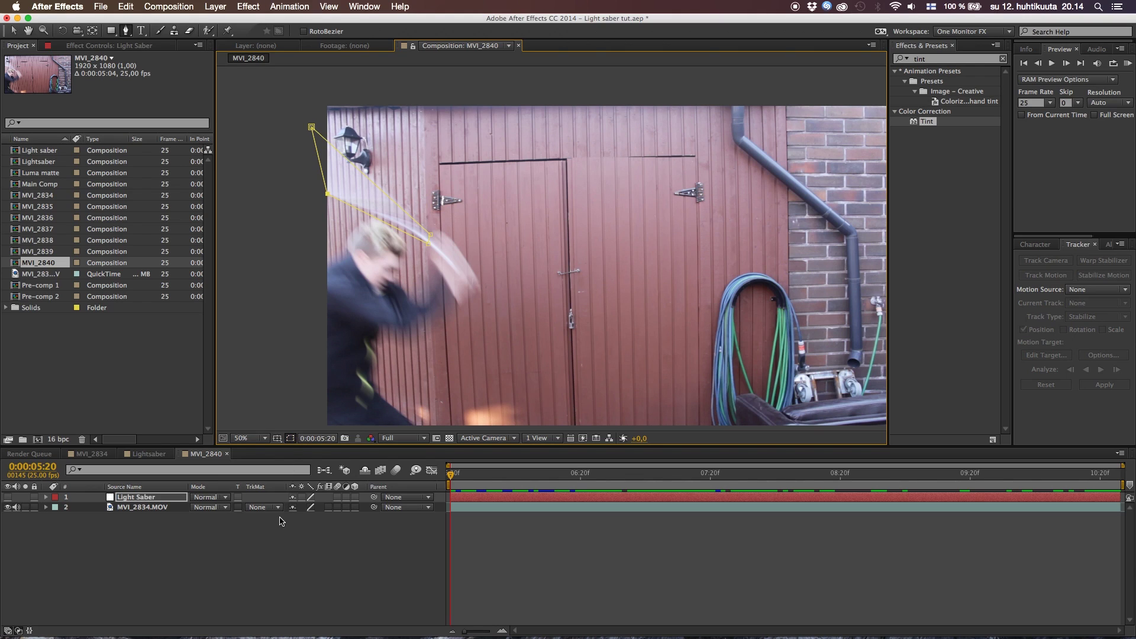
{"action": "key", "text": "m"}
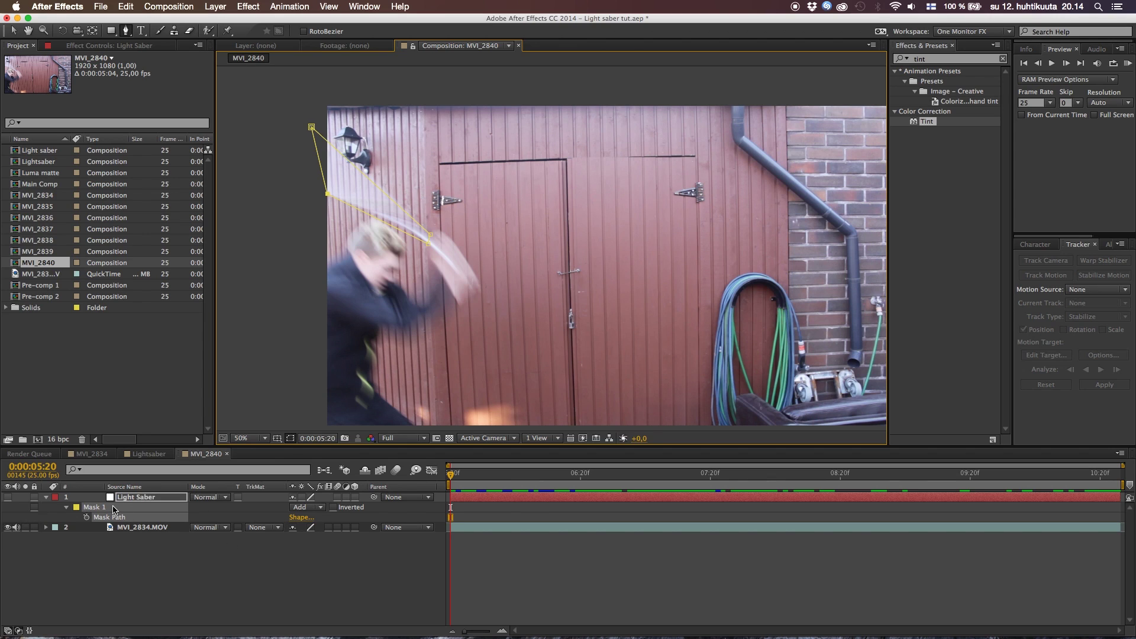
{"action": "left_click", "coordinate": [86, 516]}
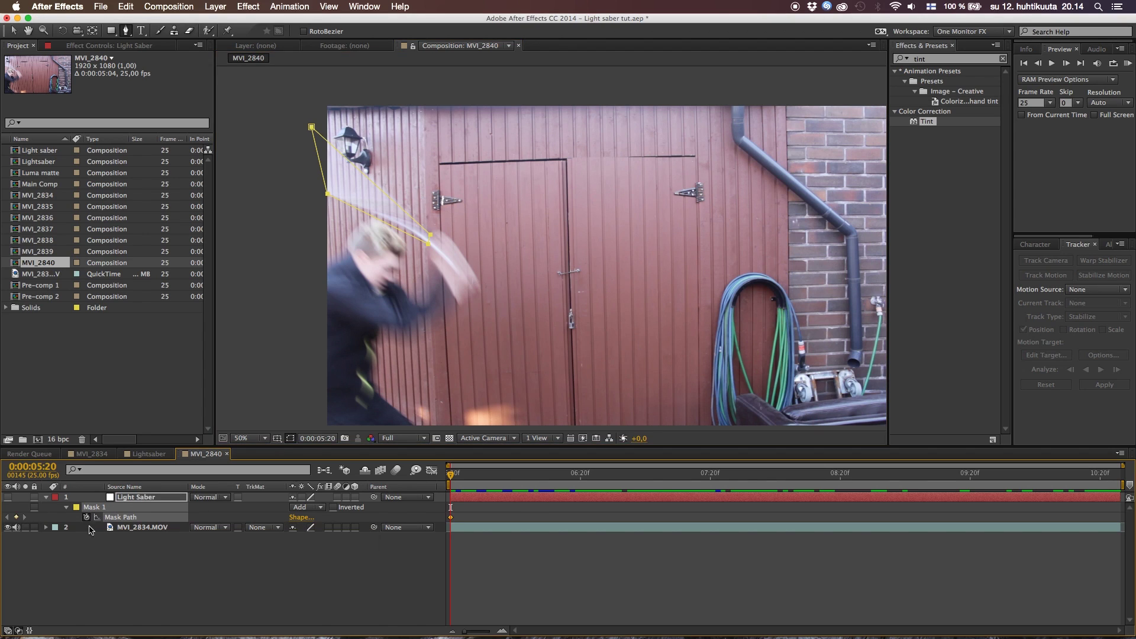
Advance to 0:00:05:21 and reshape the mask's four points around the blade's motion blur above the hands
{"action": "left_click", "coordinate": [1066, 63]}
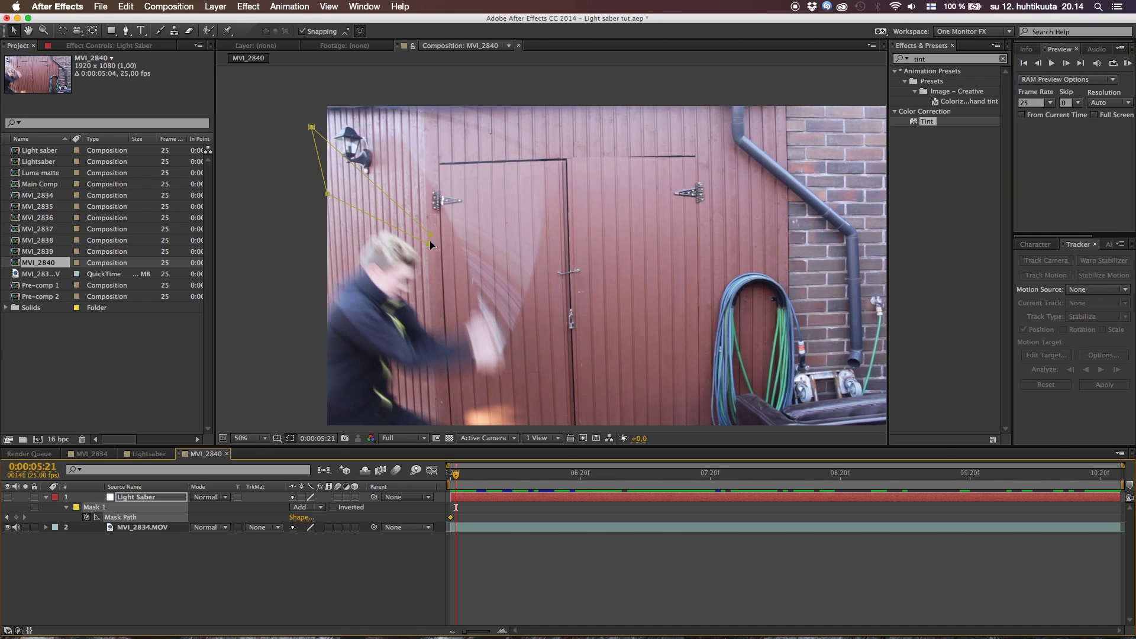
{"action": "left_click", "coordinate": [13, 31]}
{"action": "left_click_drag", "start_coordinate": [430, 236], "coordinate": [503, 353]}
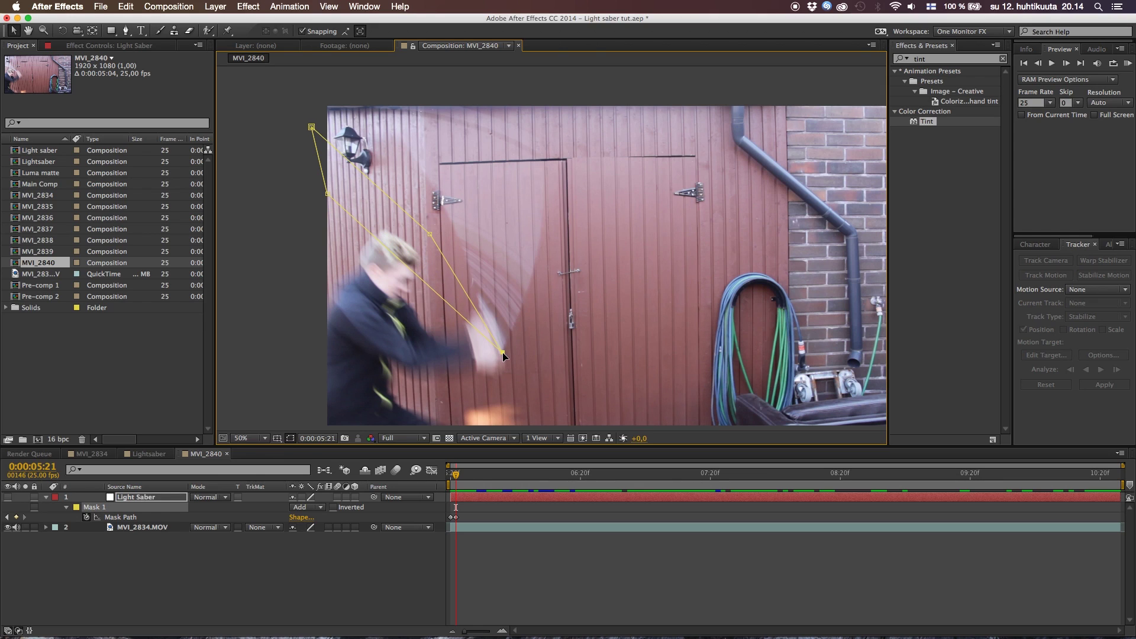
{"action": "left_click_drag", "start_coordinate": [430, 236], "coordinate": [557, 146]}
{"action": "left_click_drag", "start_coordinate": [312, 128], "coordinate": [385, 102]}
{"action": "left_click_drag", "start_coordinate": [326, 194], "coordinate": [480, 314]}
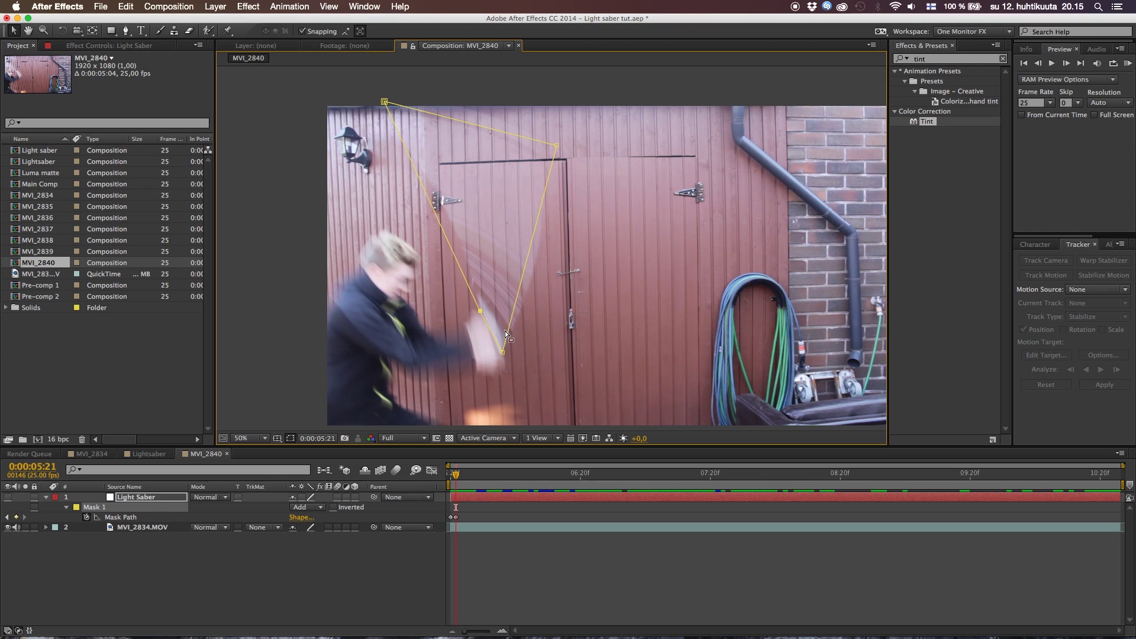
Advance to 0:00:05:22 and move the mask points to enclose the fan-shaped blade blur in front of the door
{"action": "left_click", "coordinate": [1066, 63]}
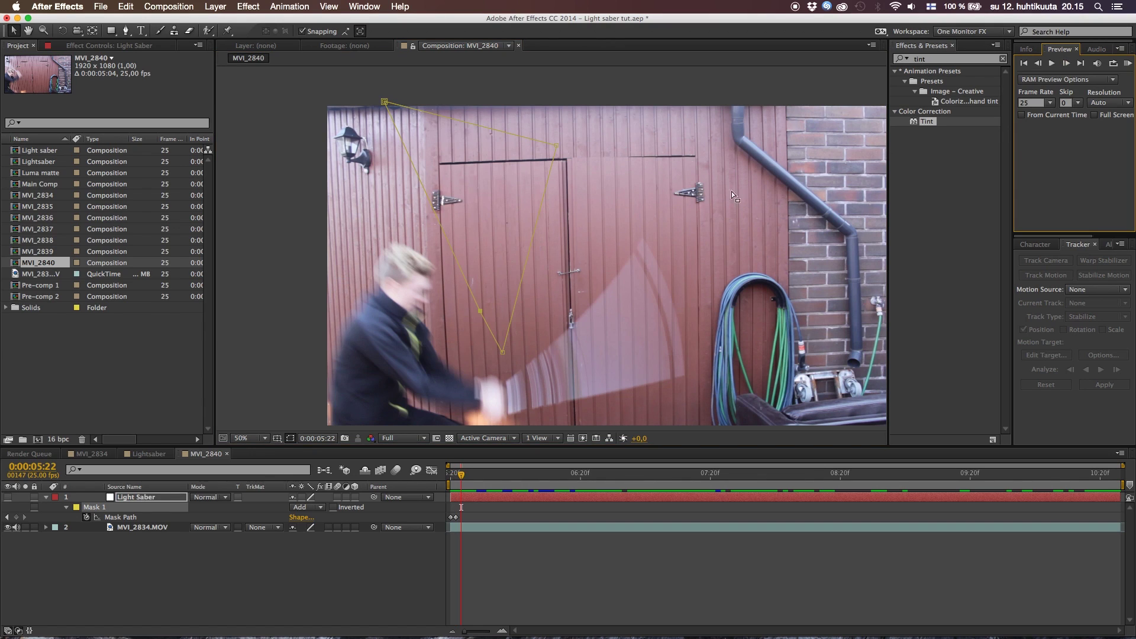
{"action": "left_click_drag", "start_coordinate": [504, 352], "coordinate": [509, 410]}
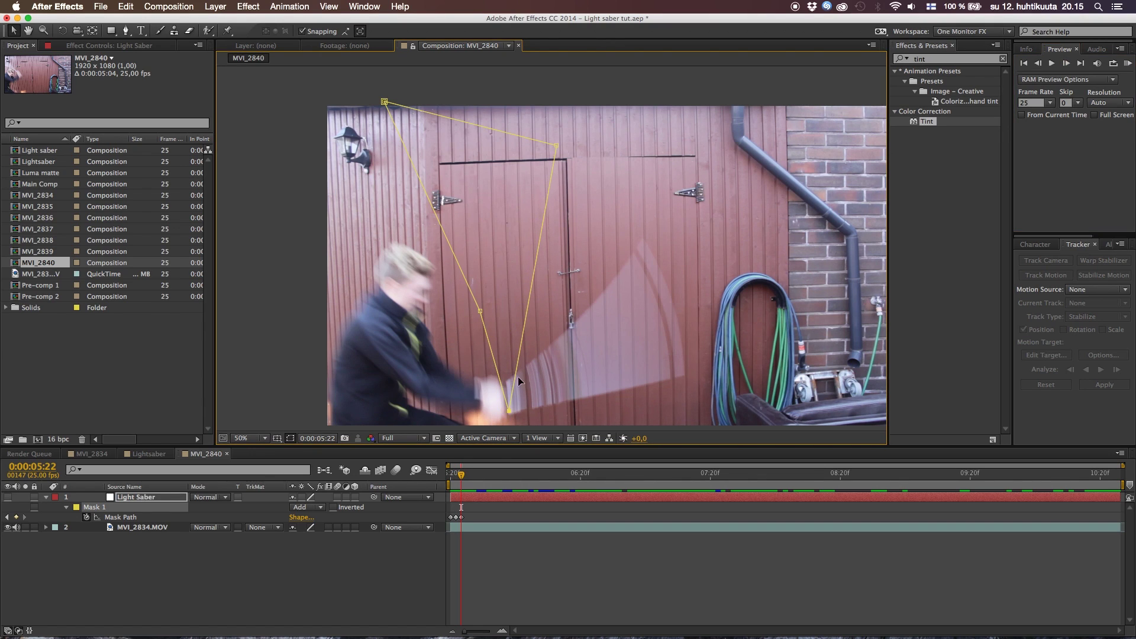
{"action": "left_click_drag", "start_coordinate": [559, 144], "coordinate": [690, 376]}
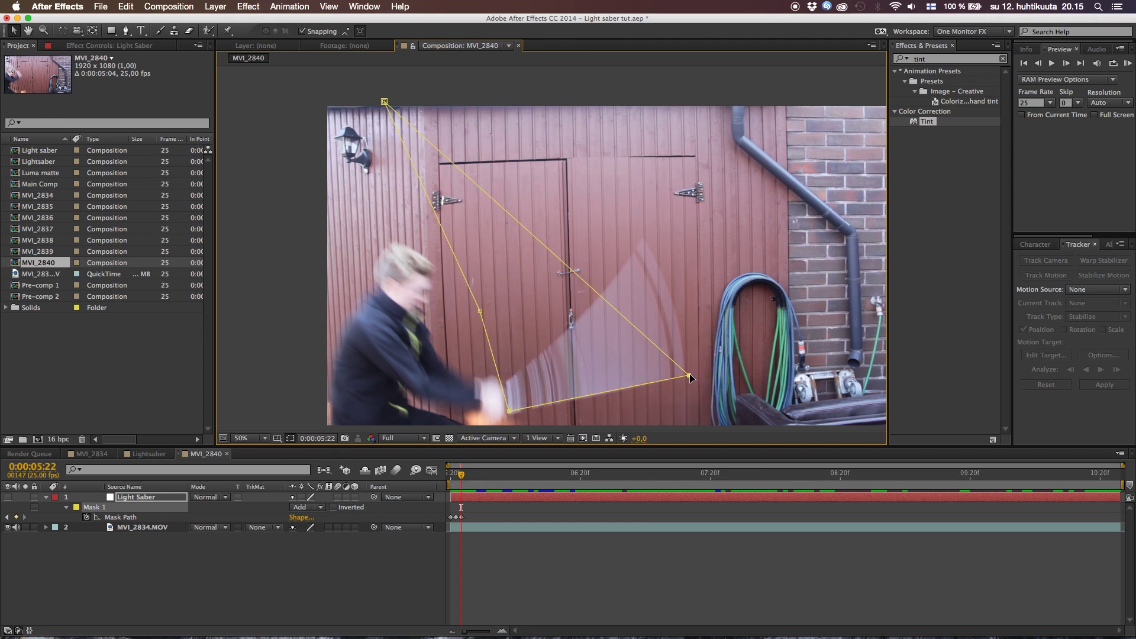
{"action": "left_click_drag", "start_coordinate": [384, 102], "coordinate": [644, 235]}
{"action": "left_click_drag", "start_coordinate": [480, 311], "coordinate": [507, 381]}
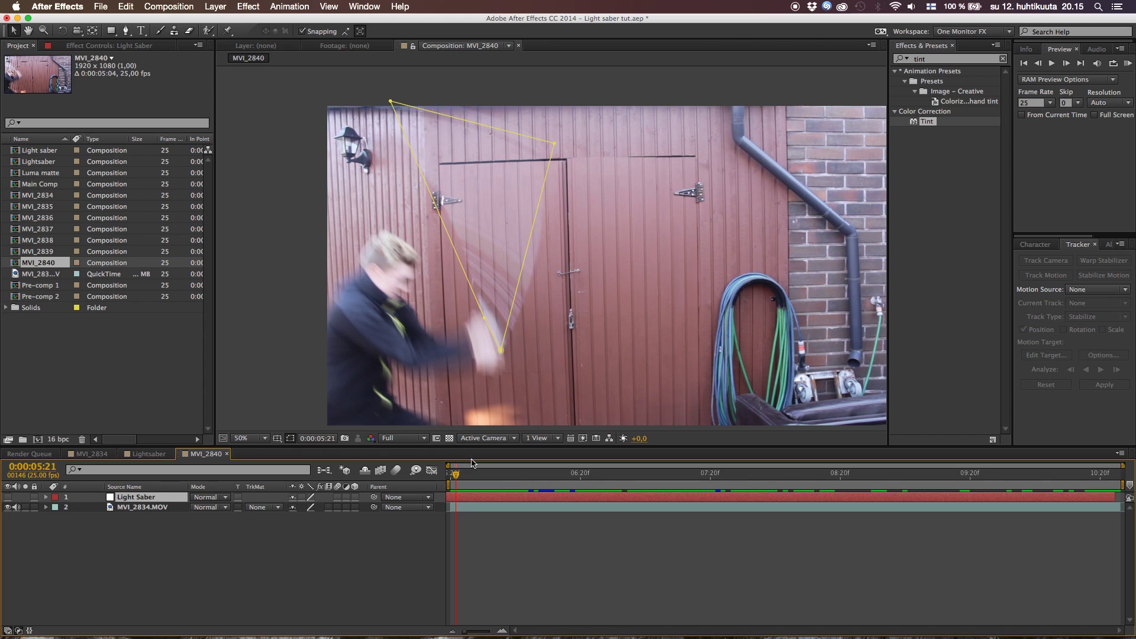
Review the animated mask along the whole clip and return to 0:00:05:20
{"action": "left_click_drag", "start_coordinate": [457, 477], "coordinate": [1038, 469]}
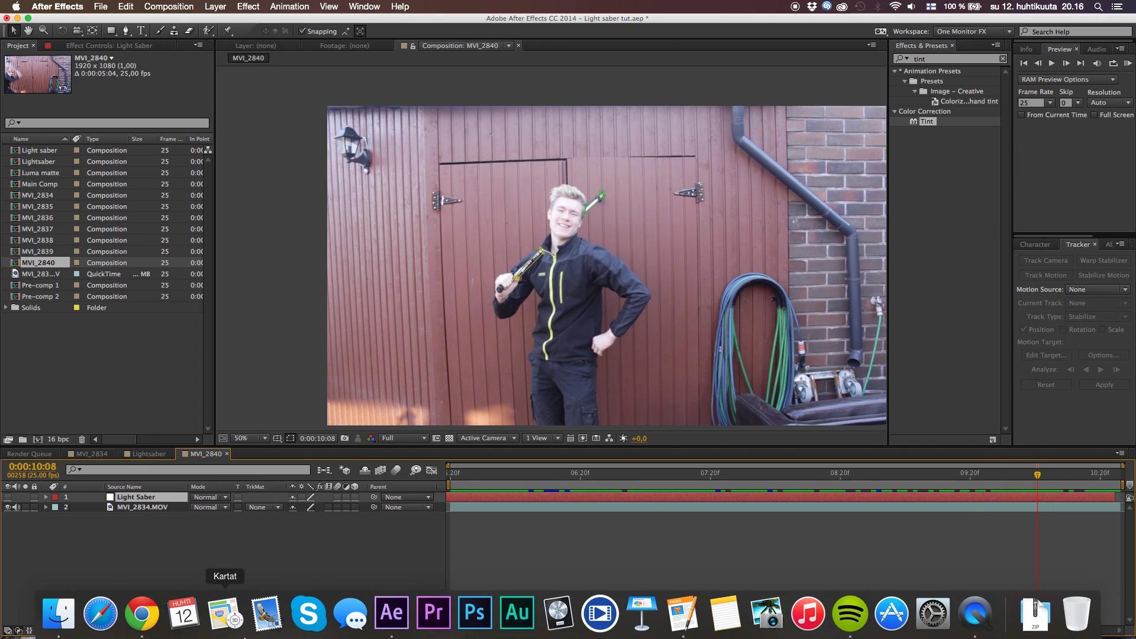
{"action": "left_click_drag", "start_coordinate": [1038, 474], "coordinate": [741, 473]}
{"action": "key", "text": "space"}
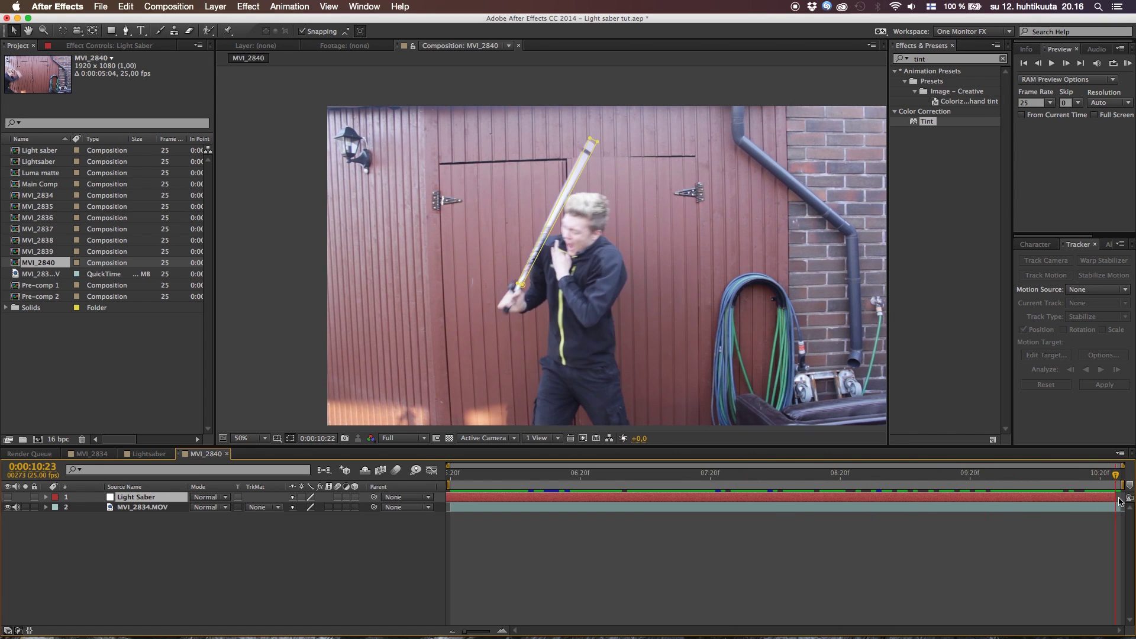
{"action": "left_click_drag", "start_coordinate": [837, 515], "coordinate": [451, 534]}
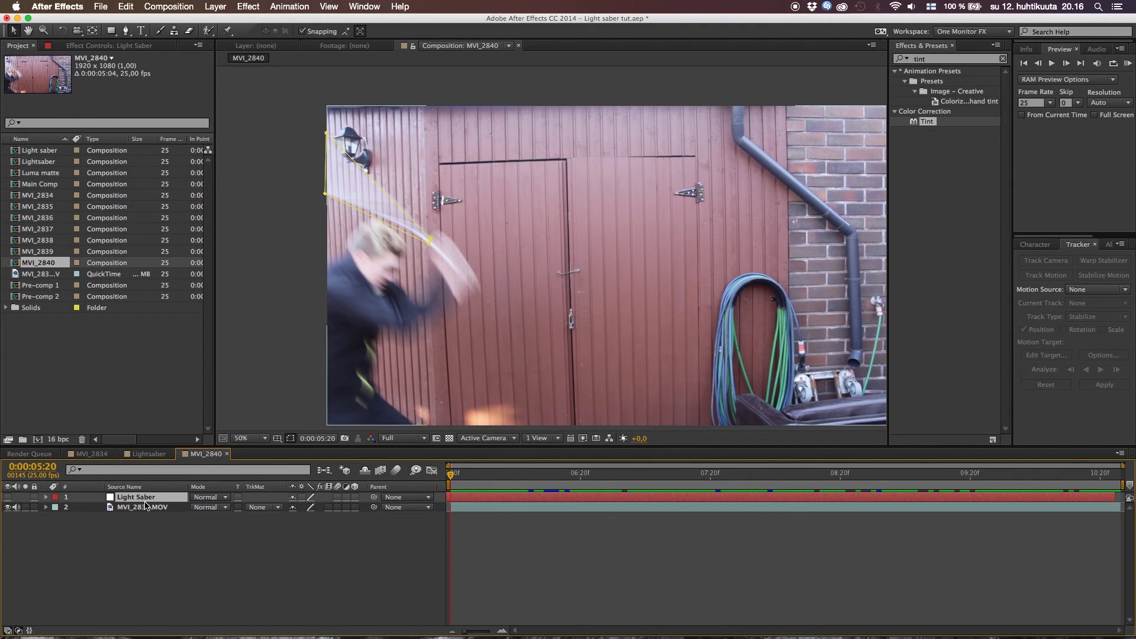
Make the Light Saber layer visible and check the white blade over the footage from 0:00:05:20
{"action": "left_click", "coordinate": [7, 498]}
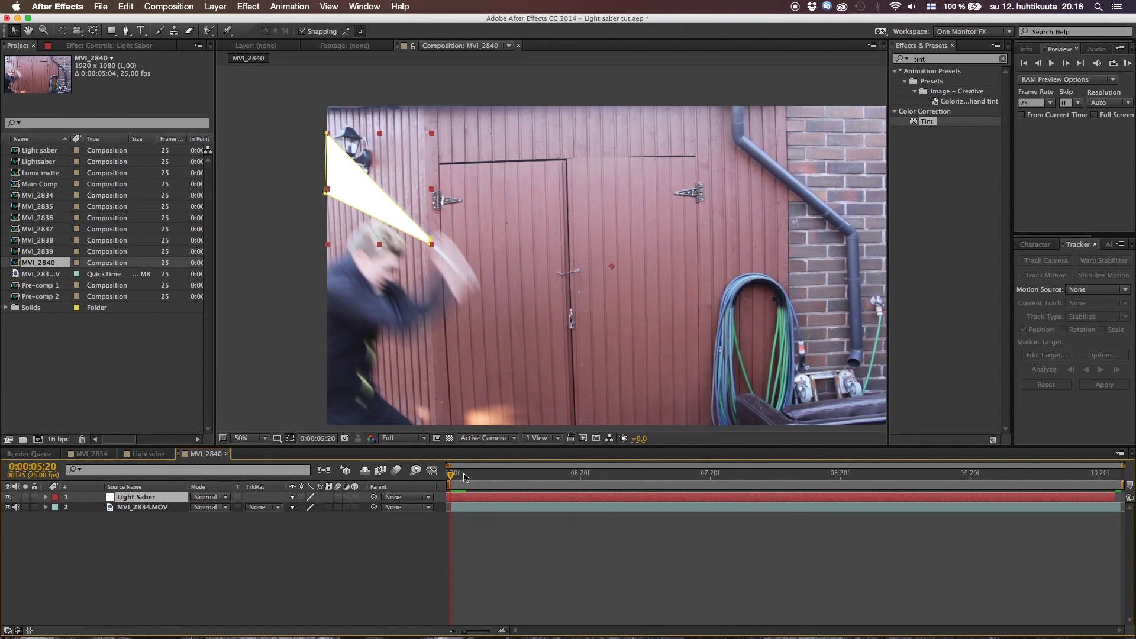
{"action": "left_click_drag", "start_coordinate": [451, 478], "coordinate": [449, 516]}
{"action": "left_click", "coordinate": [378, 535]}
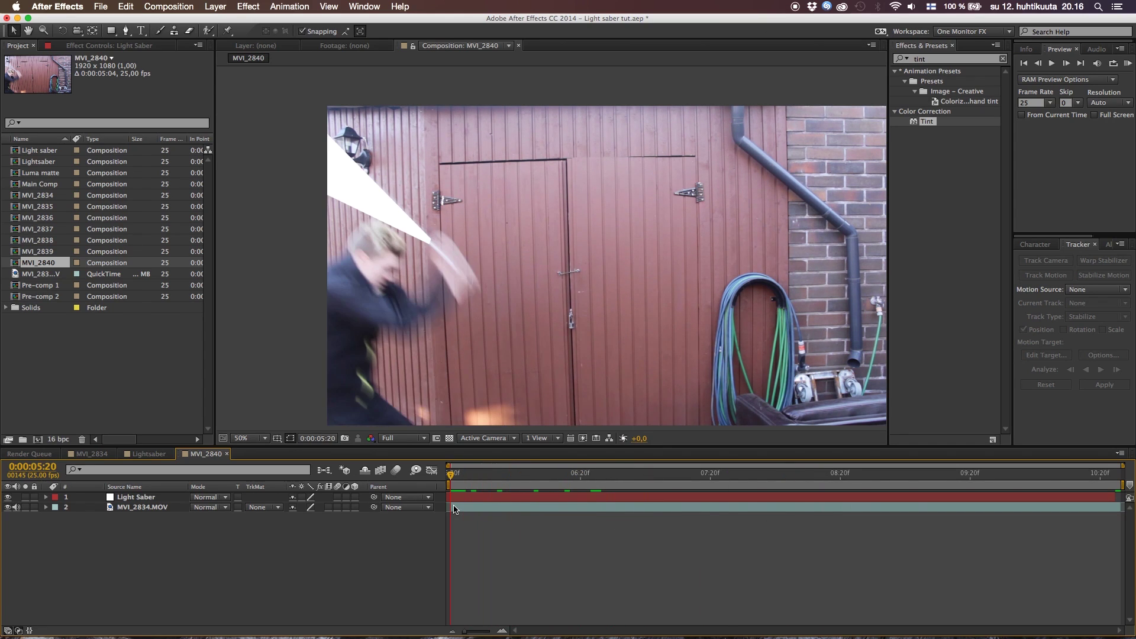
Duplicate the Light Saber layer four times
{"action": "left_click", "coordinate": [148, 499]}
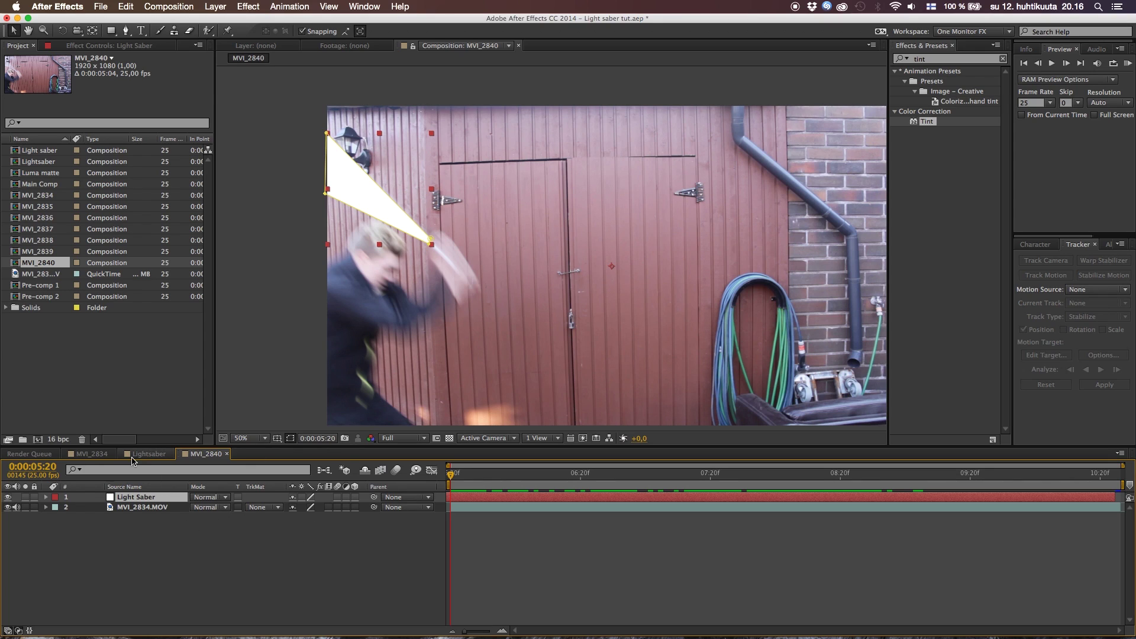
{"action": "key", "text": "super+d"}
{"action": "key", "text": "super+d"}
{"action": "key", "text": "super+d"}
{"action": "key", "text": "super+d"}
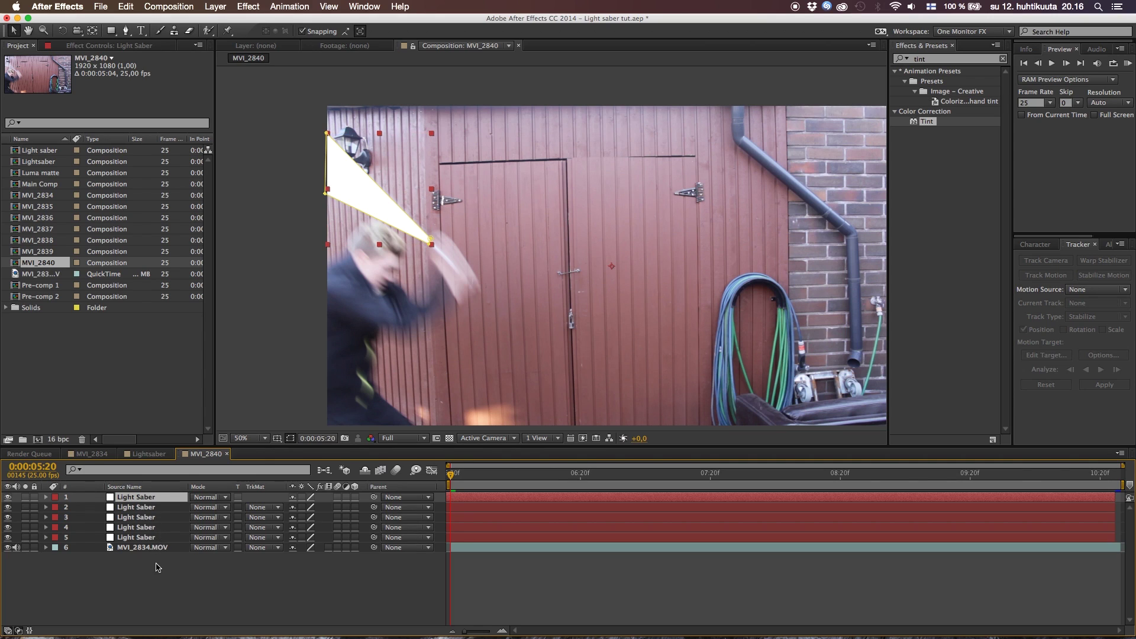
Create a composition-sized 1920 x 1080 black solid with the color 000000
{"action": "right_click", "coordinate": [156, 568]}
{"action": "mouse_move", "coordinate": [177, 512]}
{"action": "left_click", "coordinate": [322, 545]}
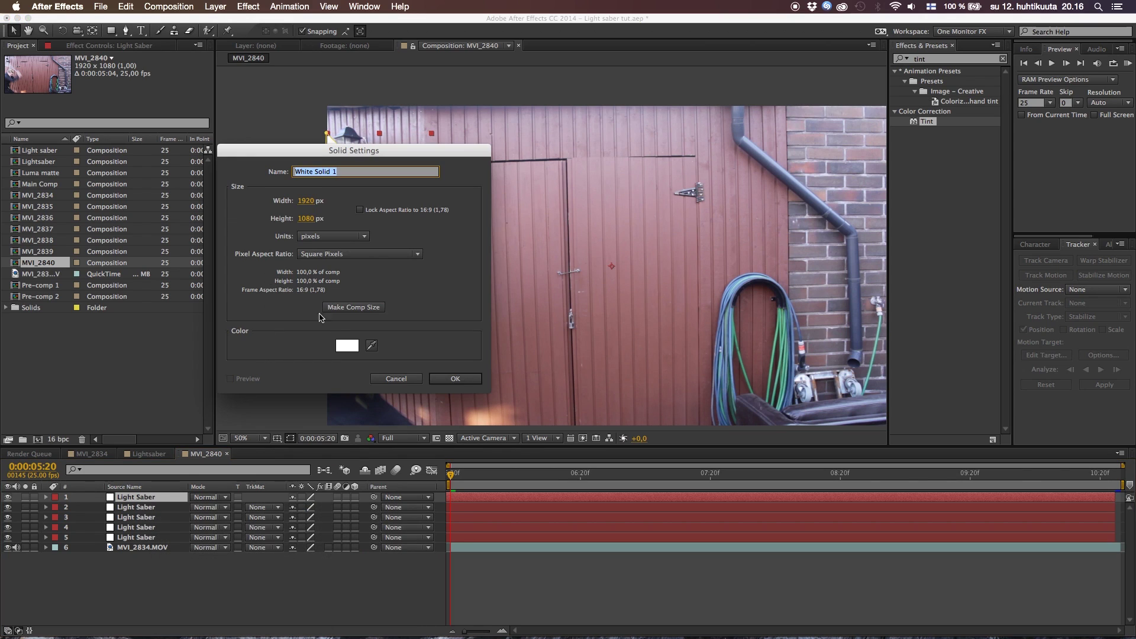
{"action": "left_click", "coordinate": [347, 345]}
{"action": "left_click", "coordinate": [160, 241]}
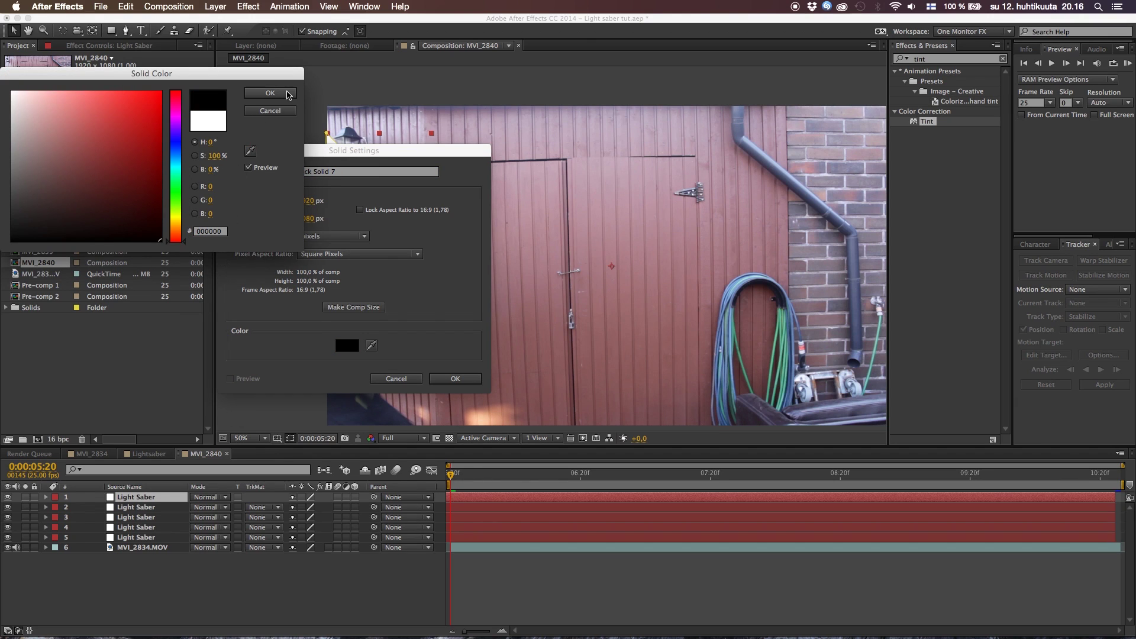
{"action": "left_click", "coordinate": [289, 94]}
{"action": "left_click", "coordinate": [459, 378]}
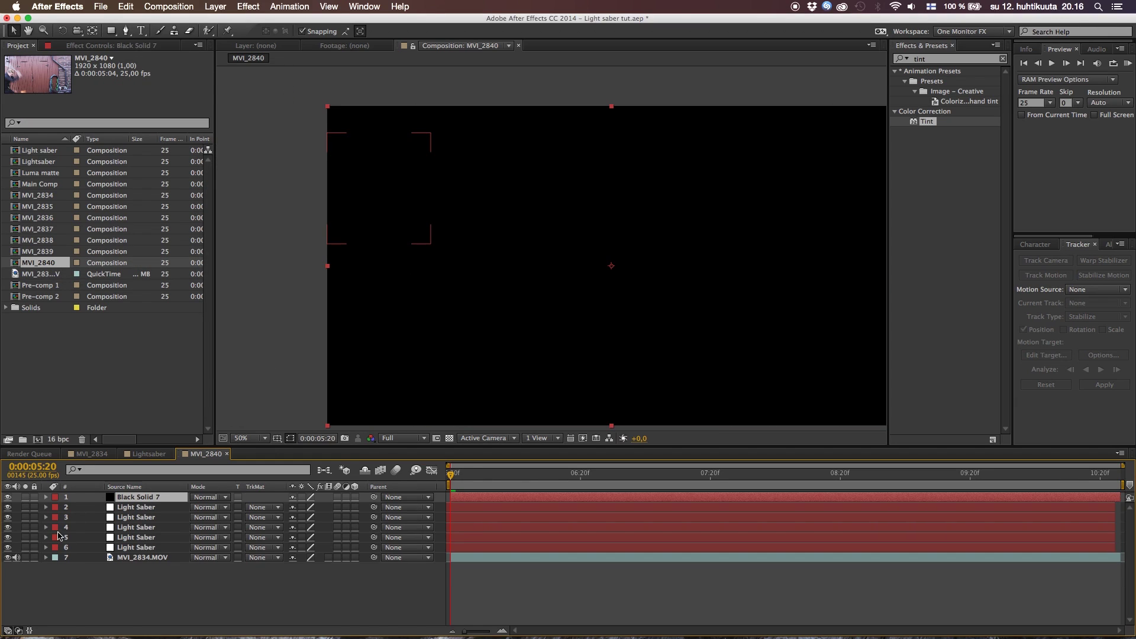
Move the black solid beneath all Light Saber layers and delete the MVI_2834.MOV footage layer
{"action": "left_click_drag", "start_coordinate": [152, 497], "coordinate": [142, 553]}
{"action": "left_click_drag", "start_coordinate": [513, 483], "coordinate": [455, 475]}
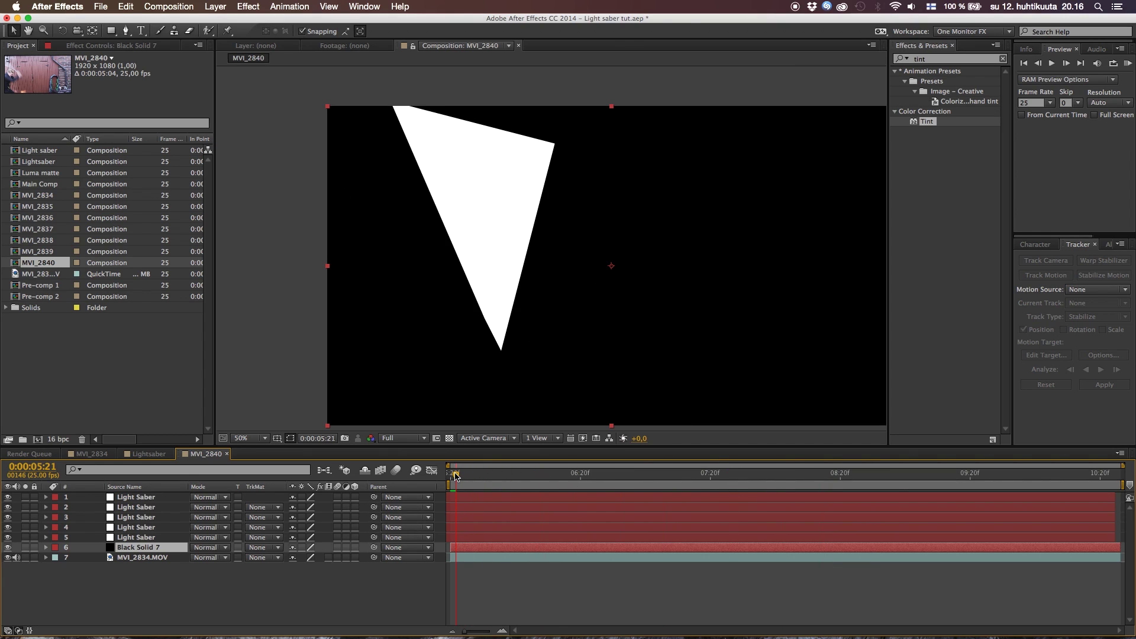
{"action": "left_click", "coordinate": [175, 559]}
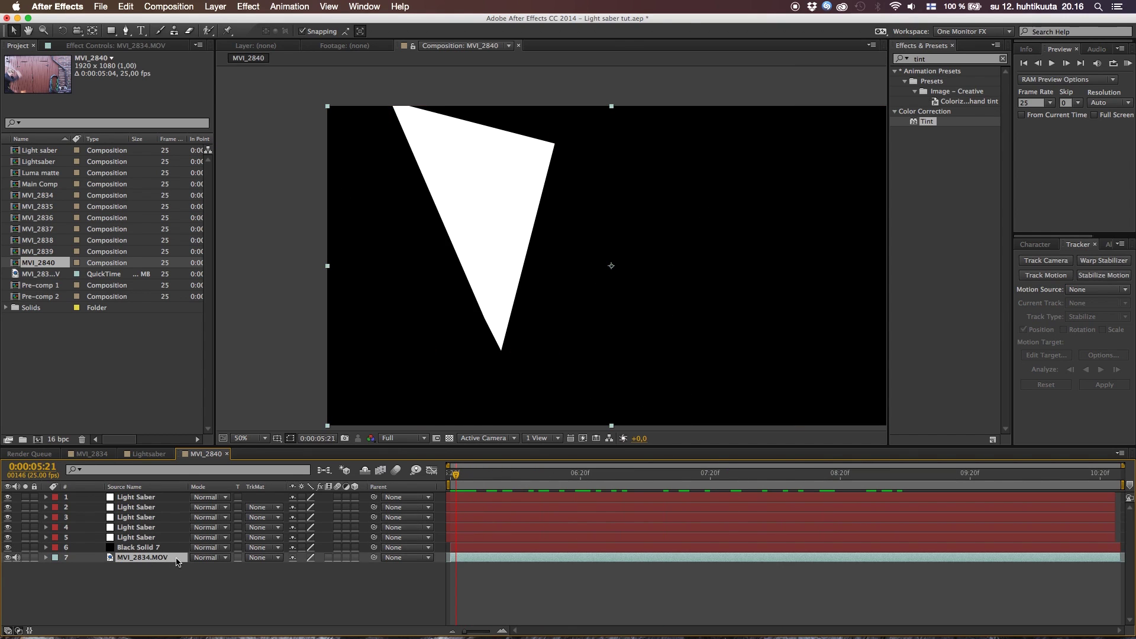
{"action": "key", "text": "Delete"}
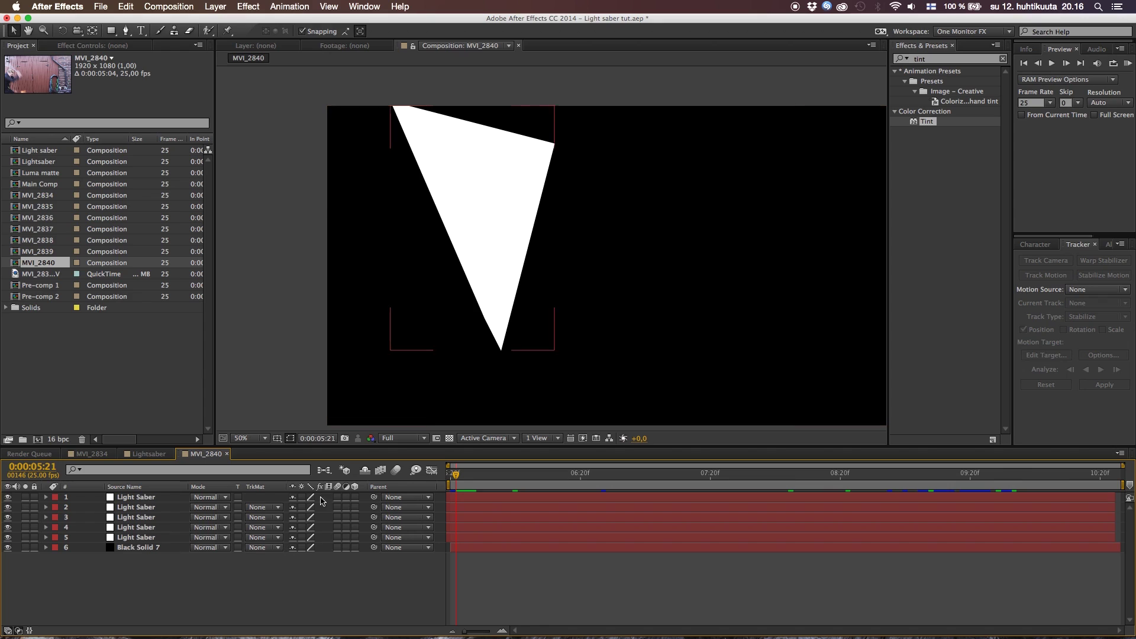
Set the feather of Mask 1 and Mask 2 on the topmost Light Saber layer to 5 pixels
{"action": "left_click_drag", "start_coordinate": [457, 476], "coordinate": [664, 504]}
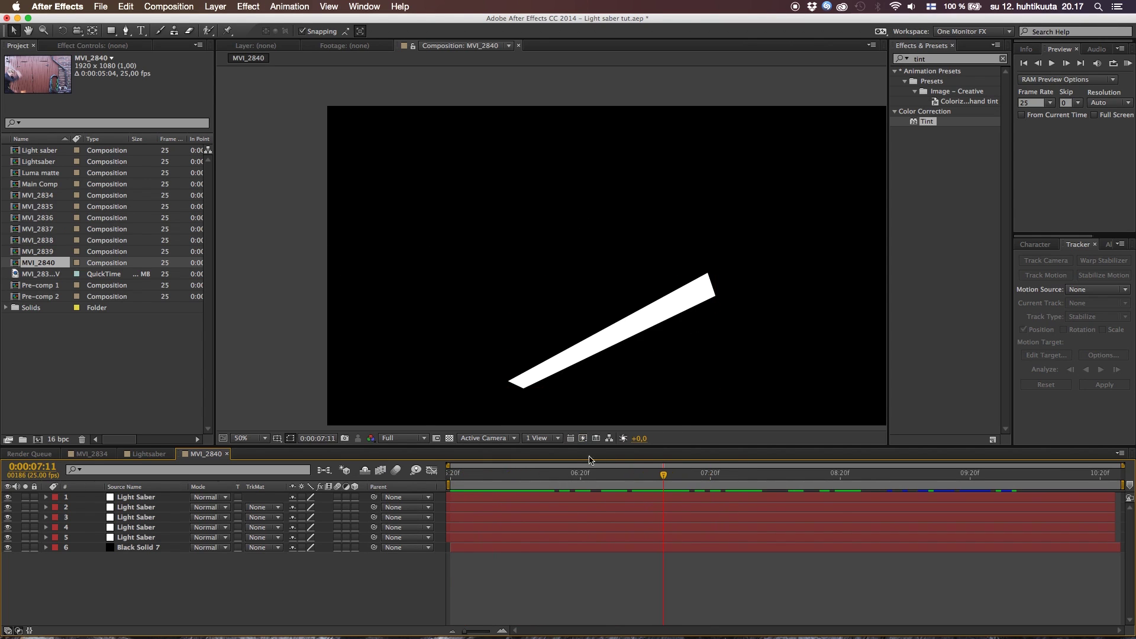
{"action": "left_click", "coordinate": [131, 499]}
{"action": "left_click", "coordinate": [138, 500]}
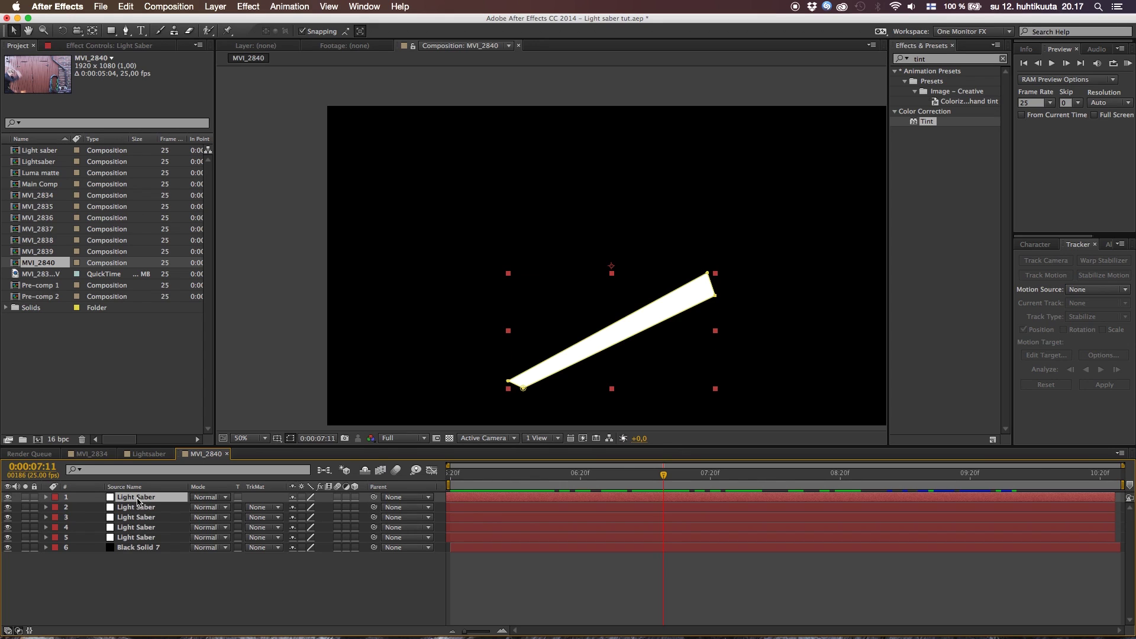
{"action": "key", "text": "f"}
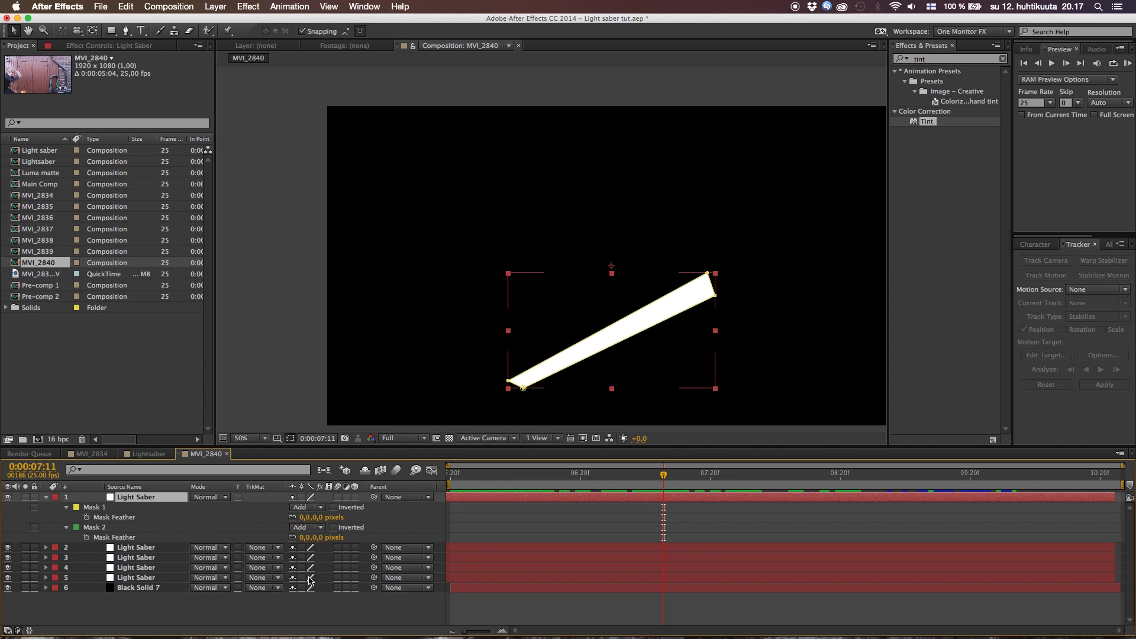
{"action": "left_click_drag", "start_coordinate": [685, 475], "coordinate": [1030, 459]}
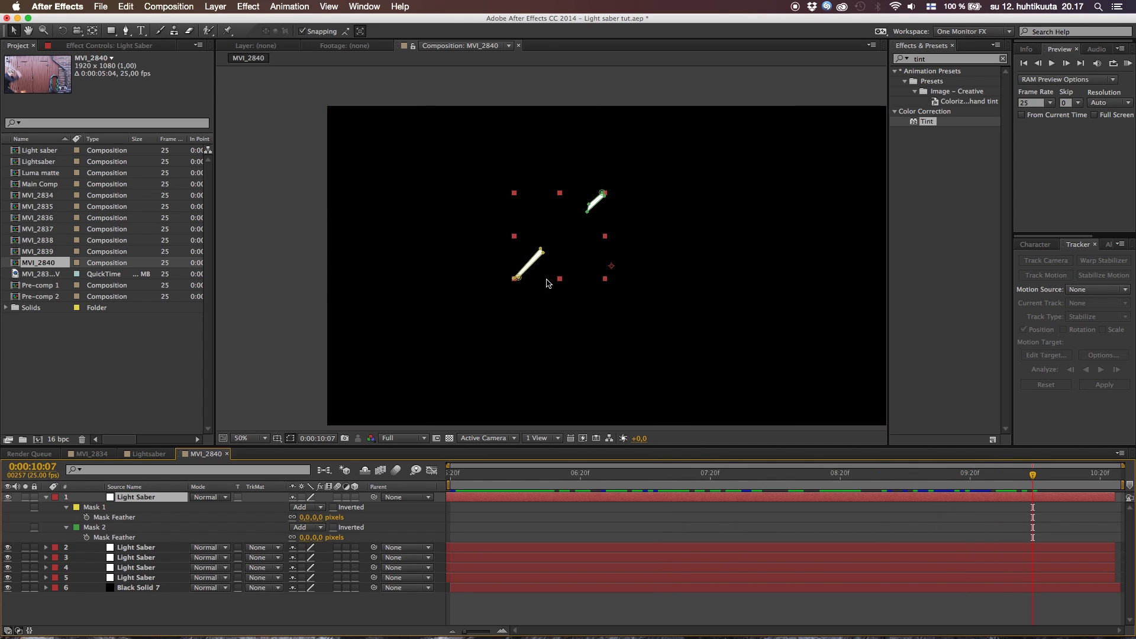
{"action": "mouse_move", "coordinate": [466, 486]}
{"action": "left_mouse_down"}
{"action": "mouse_move", "coordinate": [482, 486]}
{"action": "mouse_move", "coordinate": [464, 490]}
{"action": "left_mouse_up"}
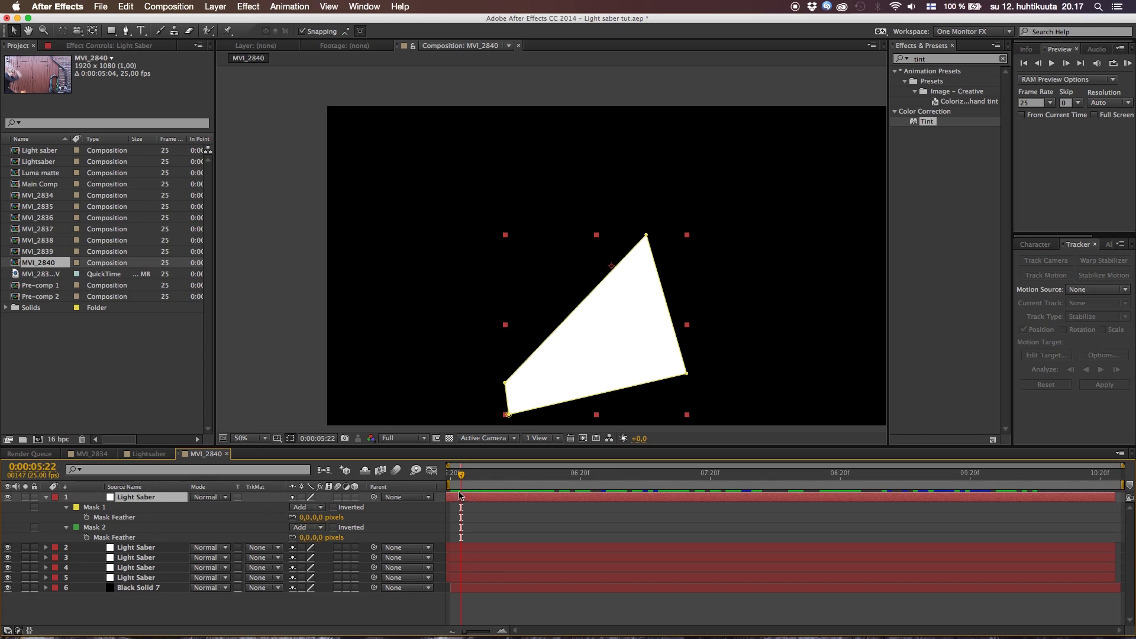
{"action": "left_click_drag", "start_coordinate": [459, 482], "coordinate": [463, 481]}
{"action": "left_click", "coordinate": [305, 517]}
{"action": "type", "text": "5"}
{"action": "key", "text": "Tab"}
{"action": "type", "text": "5"}
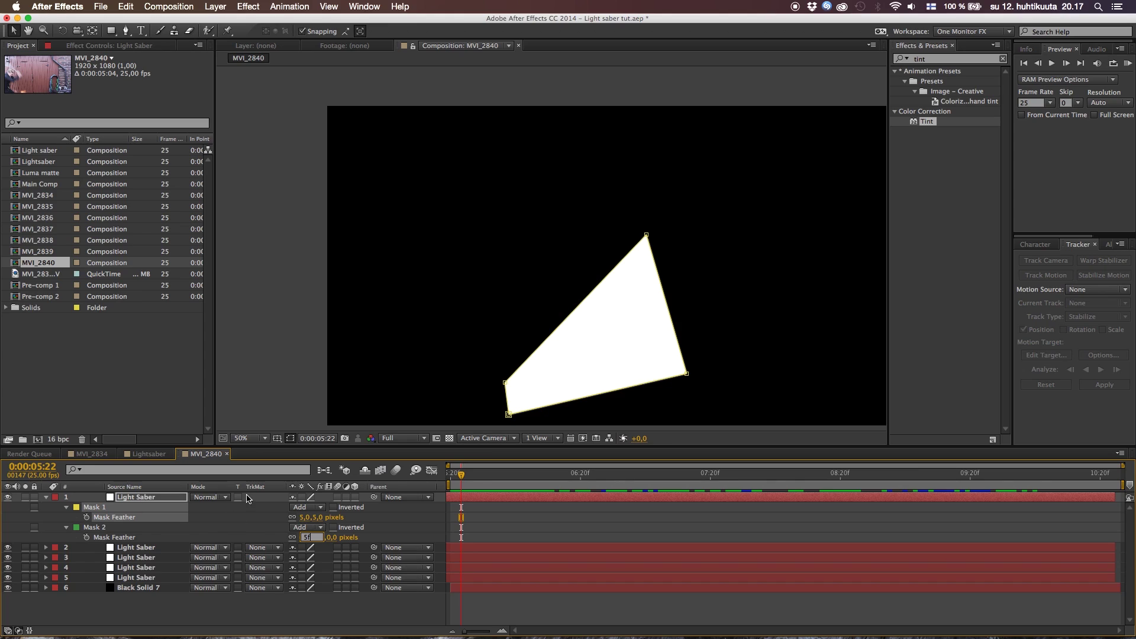
{"action": "left_click", "coordinate": [158, 500]}
{"action": "key", "text": "f"}
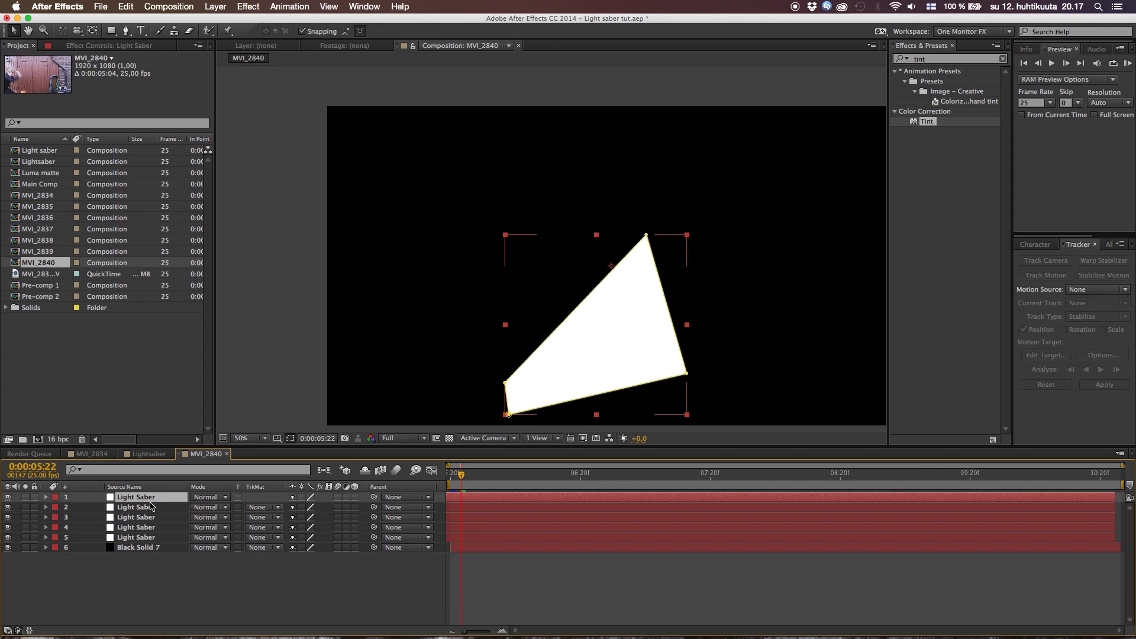
Set the feather of both masks on the second Light Saber layer to 10 pixels
{"action": "left_click", "coordinate": [144, 508]}
{"action": "key", "text": "f"}
{"action": "left_click", "coordinate": [303, 527]}
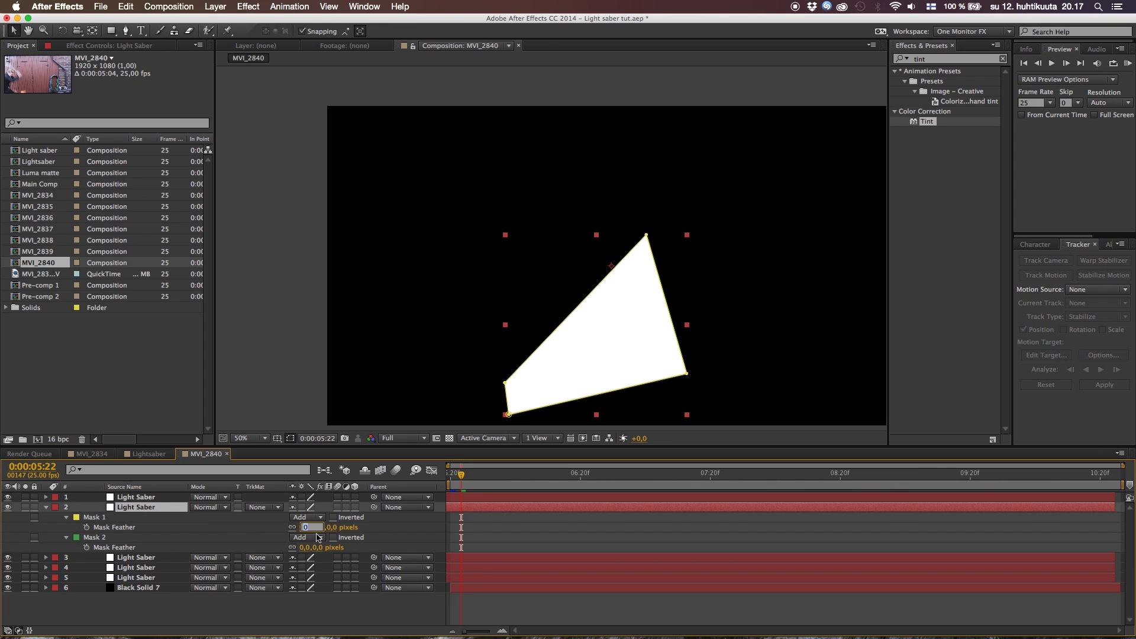
{"action": "type", "text": "10"}
{"action": "key", "text": "Return"}
{"action": "left_click", "coordinate": [304, 548]}
{"action": "type", "text": "10"}
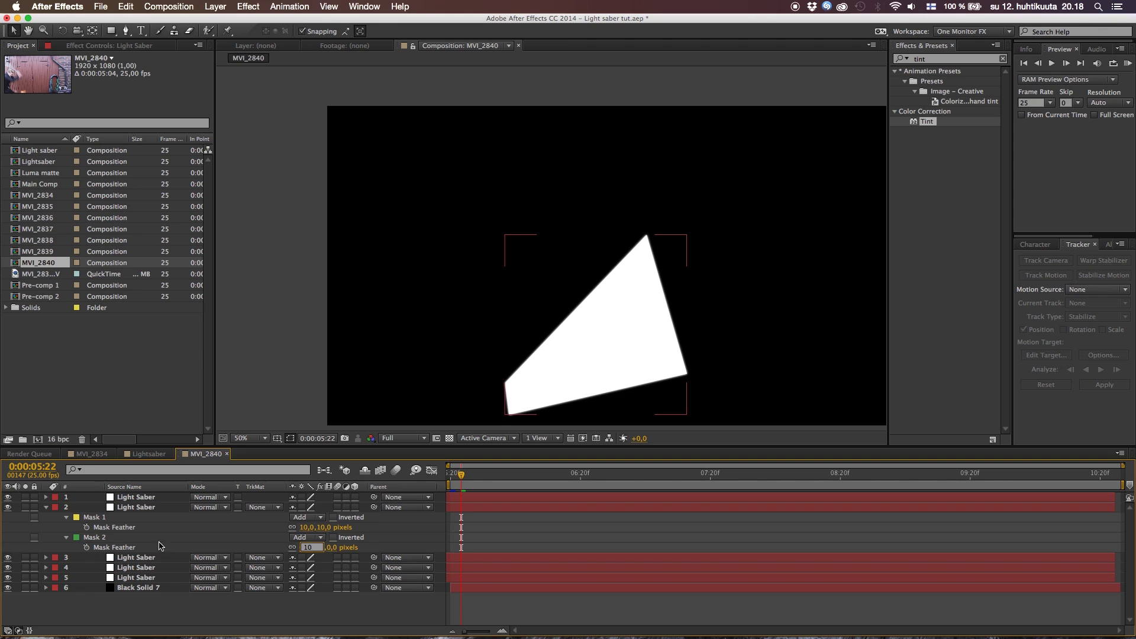
{"action": "left_click", "coordinate": [155, 508]}
{"action": "key", "text": "f"}
{"action": "double_click", "coordinate": [159, 527]}
{"action": "key", "text": "f"}
{"action": "key", "text": "f"}
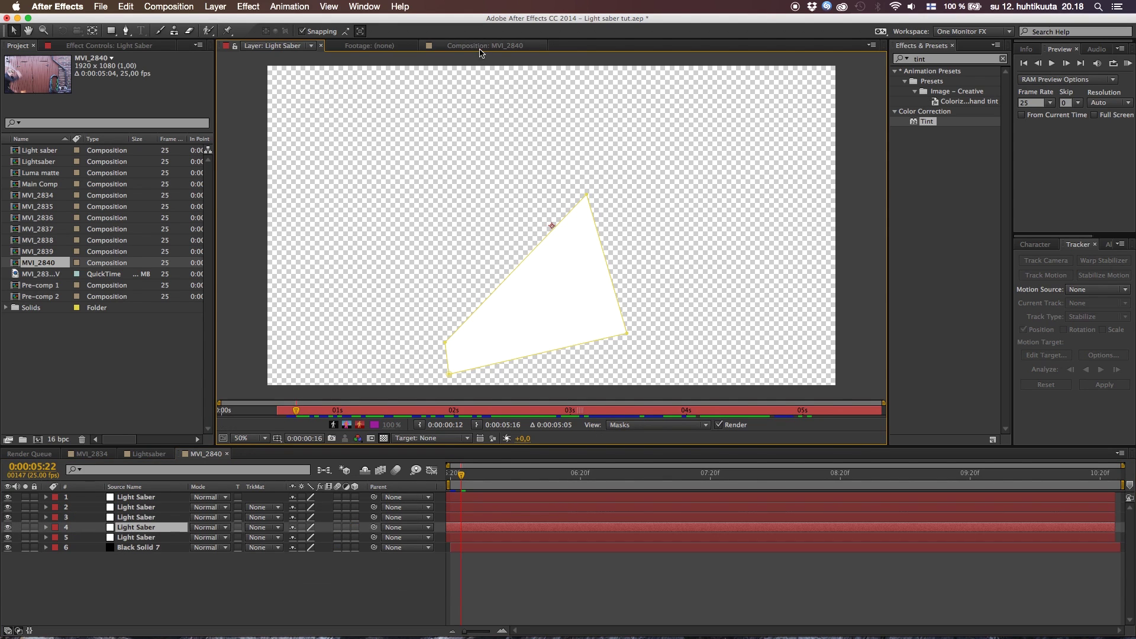
{"action": "left_click", "coordinate": [479, 50]}
Set the feather of both masks on the third Light Saber layer to 30 pixels
{"action": "left_click", "coordinate": [157, 517]}
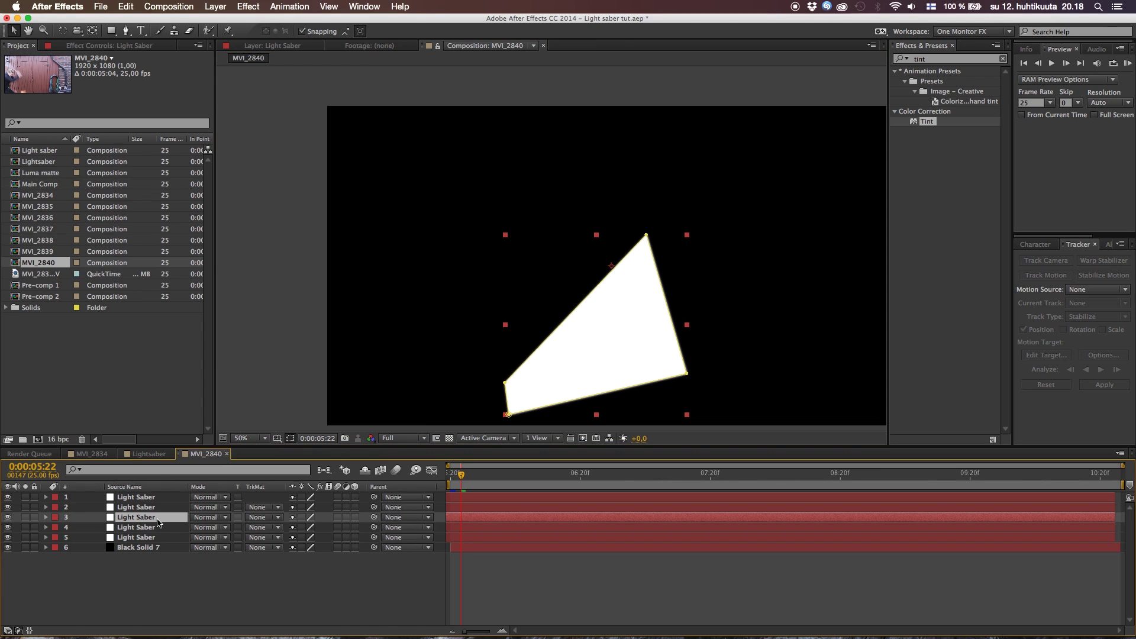
{"action": "key", "text": "f"}
{"action": "left_click", "coordinate": [304, 538]}
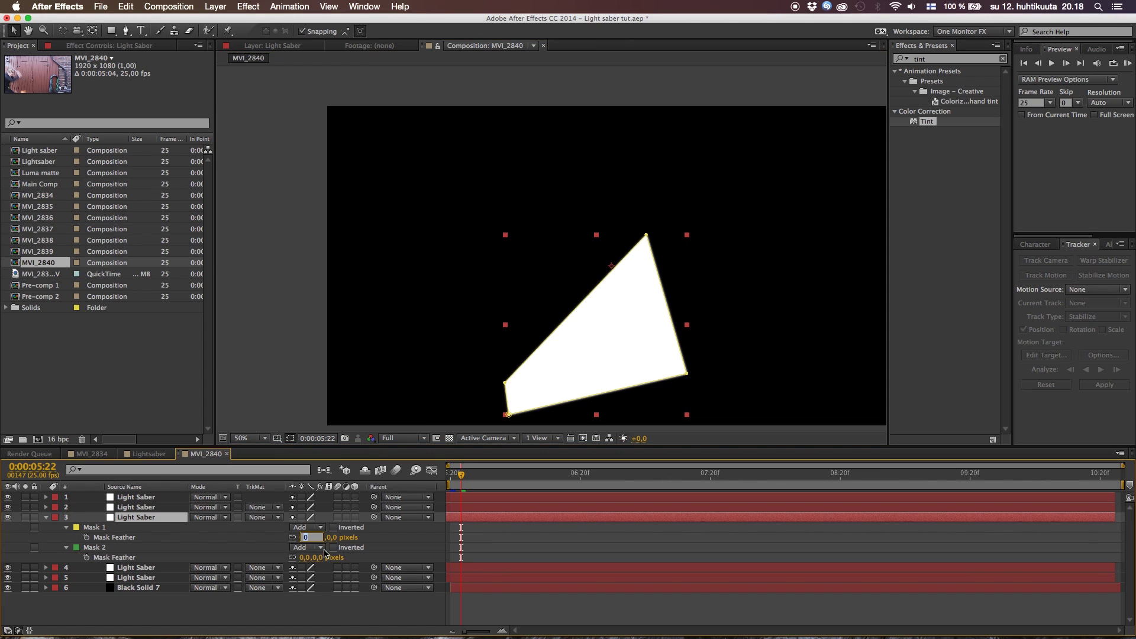
{"action": "left_click", "coordinate": [304, 557]}
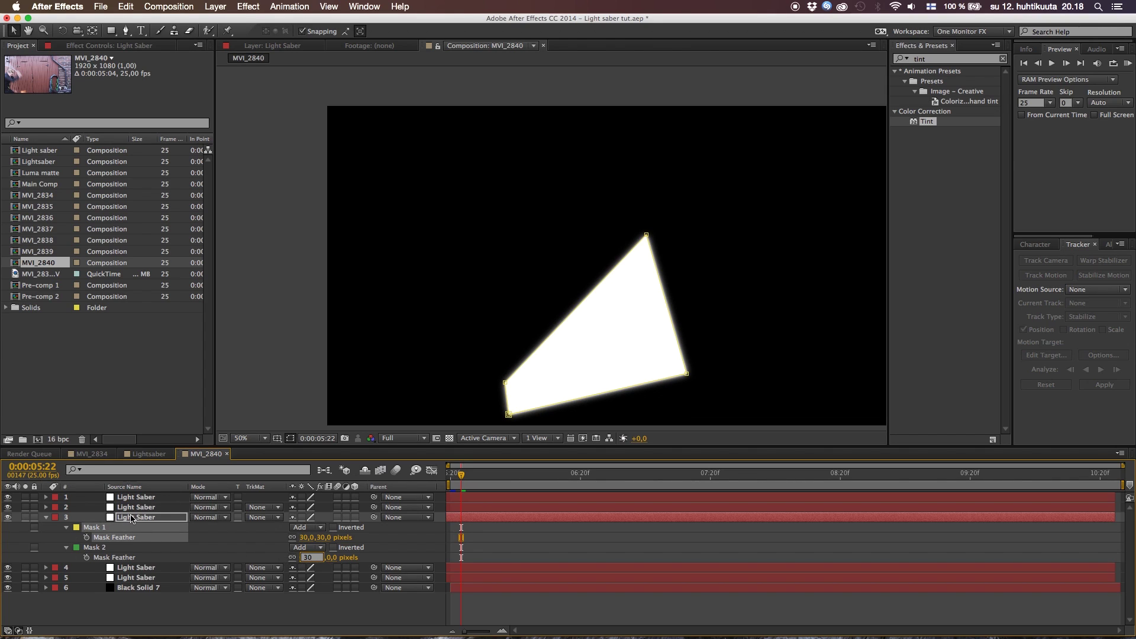
{"action": "left_click", "coordinate": [131, 519]}
{"action": "key", "text": "f"}
Set the feather of both masks on the fourth Light Saber layer to 60 pixels
{"action": "left_click", "coordinate": [139, 528]}
{"action": "key", "text": "f"}
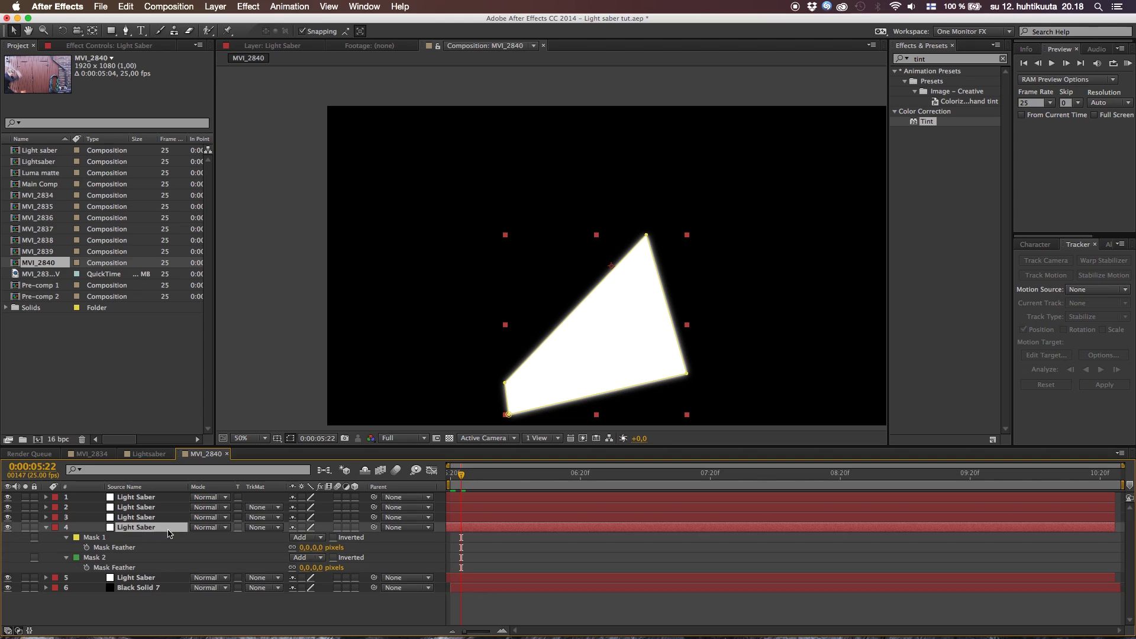
{"action": "left_click", "coordinate": [305, 548]}
{"action": "left_click", "coordinate": [304, 568]}
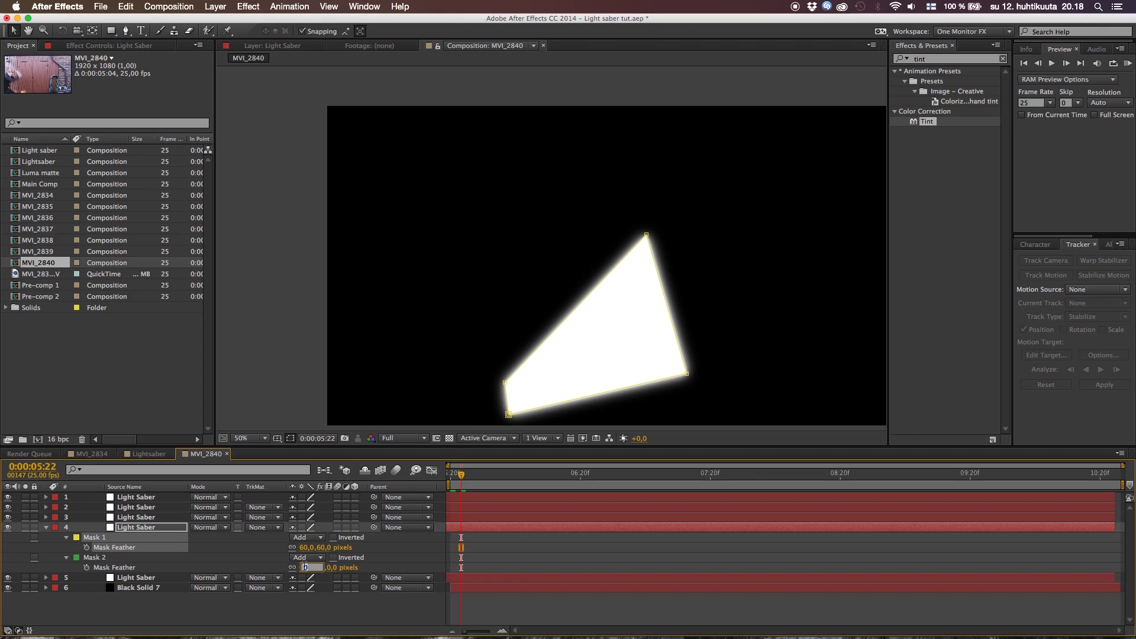
{"action": "left_click", "coordinate": [133, 528]}
{"action": "key", "text": "f"}
Set the feather of both masks on the fifth Light Saber layer to 120 pixels and collapse its properties
{"action": "left_click", "coordinate": [121, 539]}
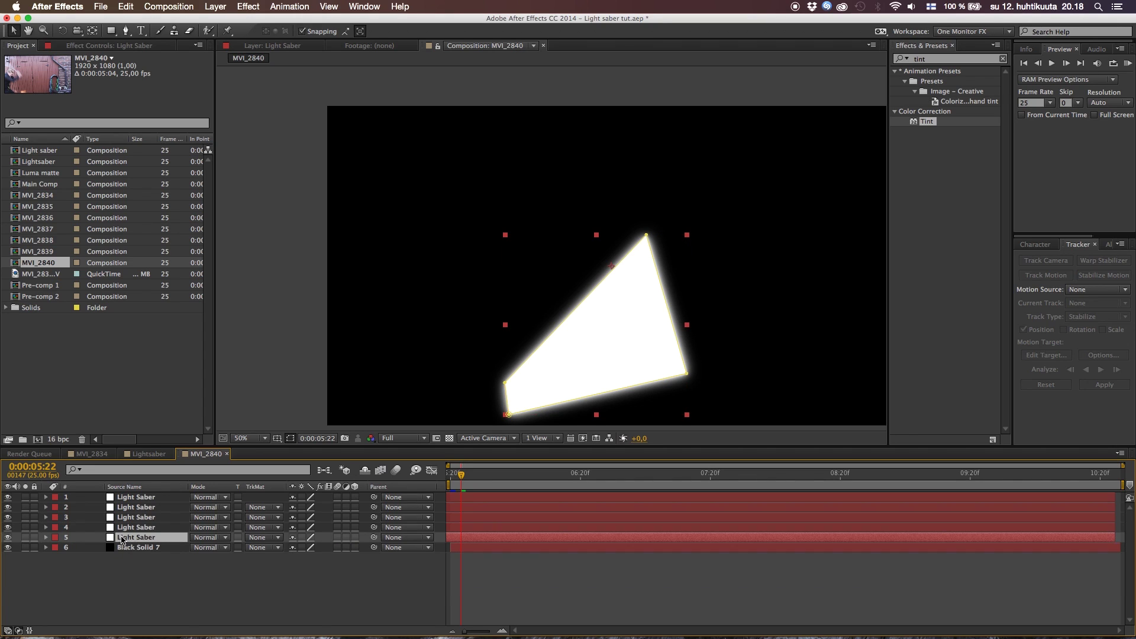
{"action": "key", "text": "f"}
{"action": "left_click", "coordinate": [302, 557]}
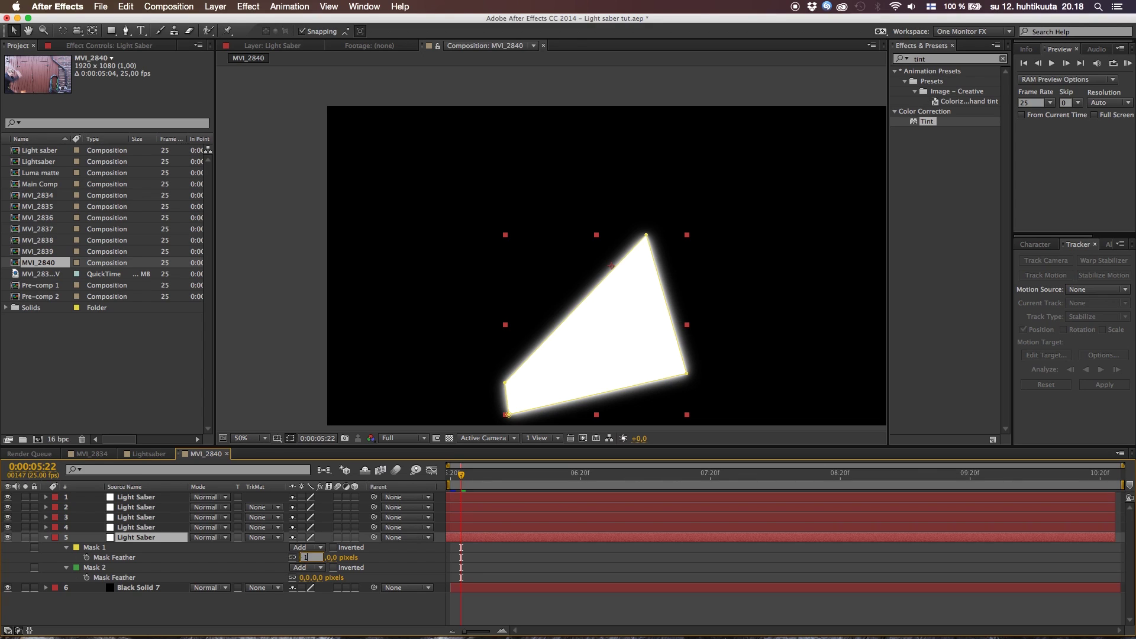
{"action": "type", "text": "120"}
{"action": "left_click", "coordinate": [302, 578]}
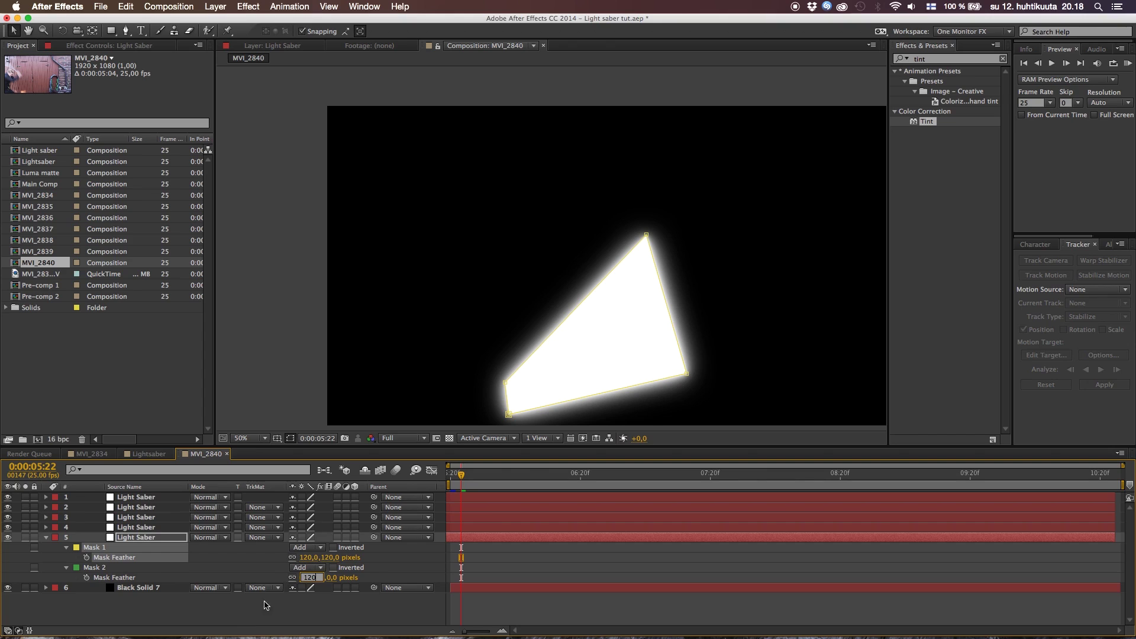
{"action": "type", "text": "120"}
{"action": "left_click", "coordinate": [253, 619]}
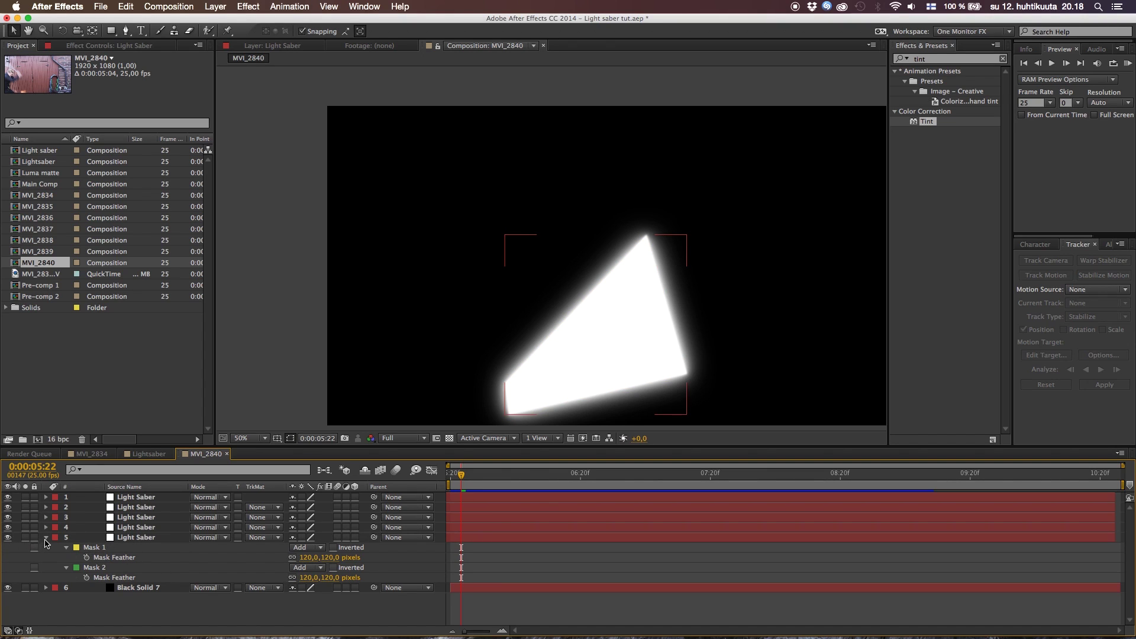
{"action": "left_click", "coordinate": [46, 538]}
Preview the glowing blade and create a new composition from the MVI_2834.MOV footage
{"action": "left_click_drag", "start_coordinate": [467, 482], "coordinate": [585, 520]}
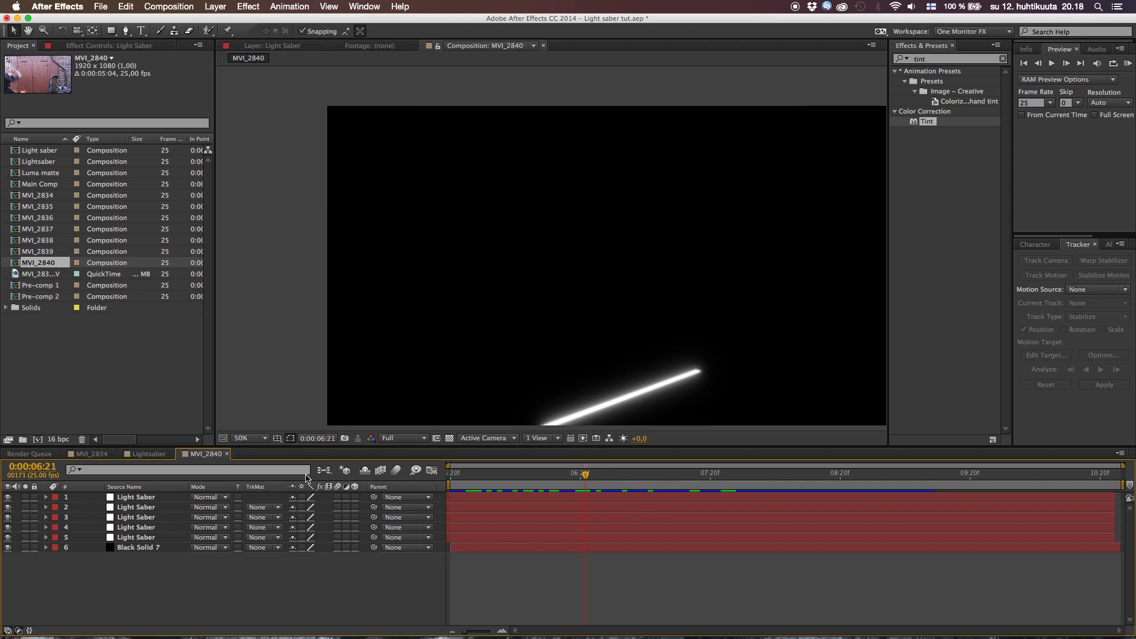
{"action": "left_click", "coordinate": [134, 404]}
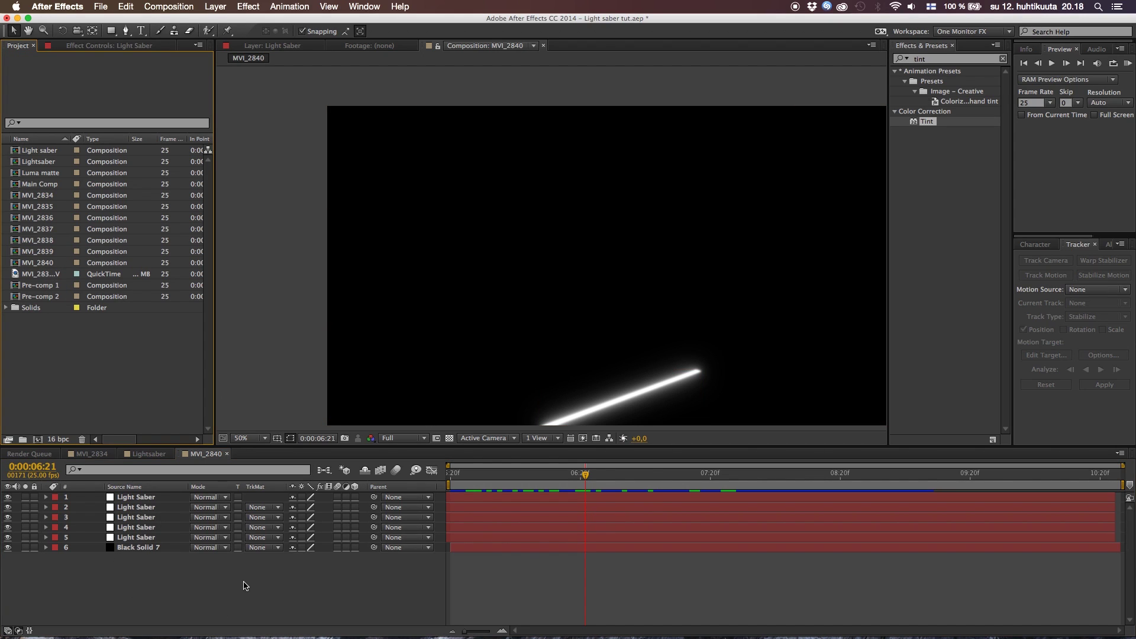
{"action": "left_click", "coordinate": [38, 276]}
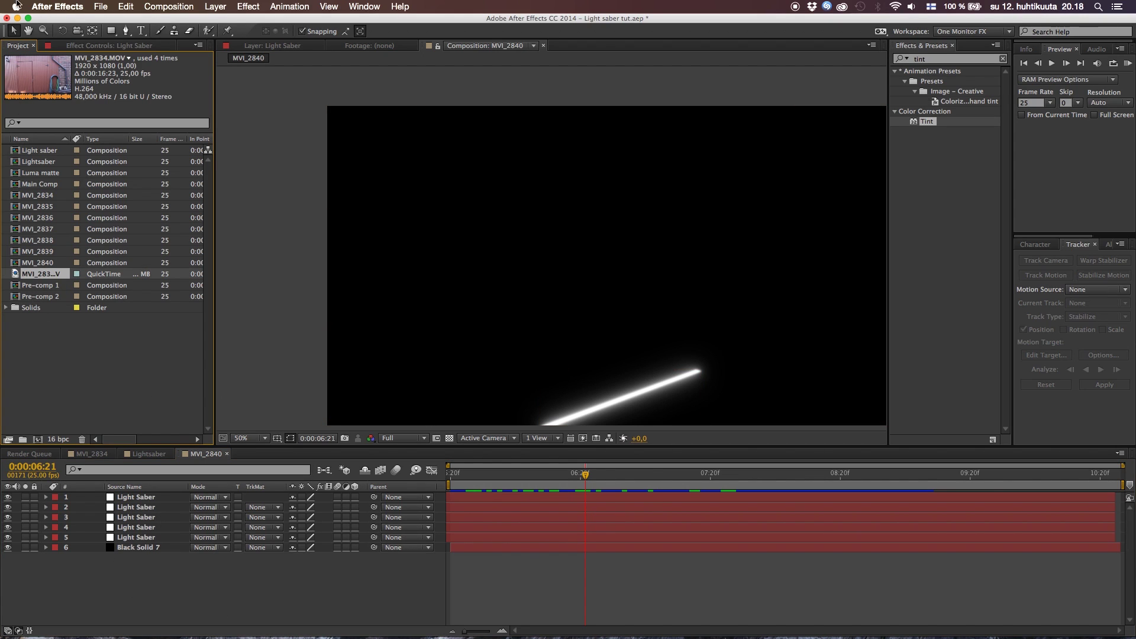
{"action": "left_click_drag", "start_coordinate": [49, 280], "coordinate": [41, 444]}
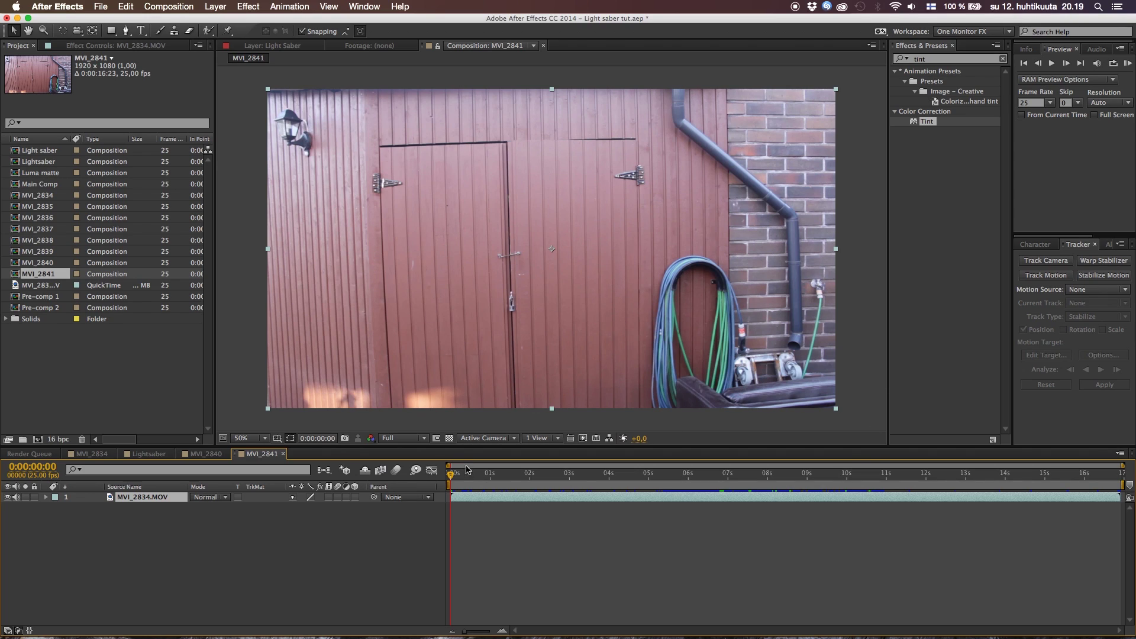
Set the new composition's work area from 0:00:05:20 to 0:00:10:21 and trim the composition to it
{"action": "left_click_drag", "start_coordinate": [455, 475], "coordinate": [681, 469]}
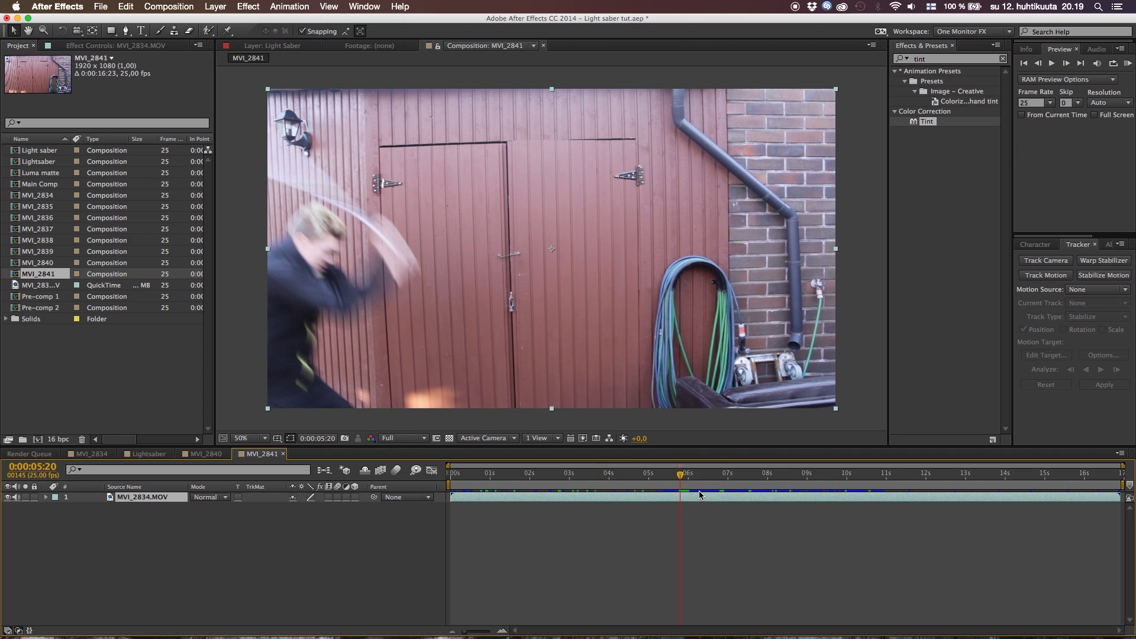
{"action": "key", "text": "b"}
{"action": "left_click_drag", "start_coordinate": [681, 480], "coordinate": [882, 477]}
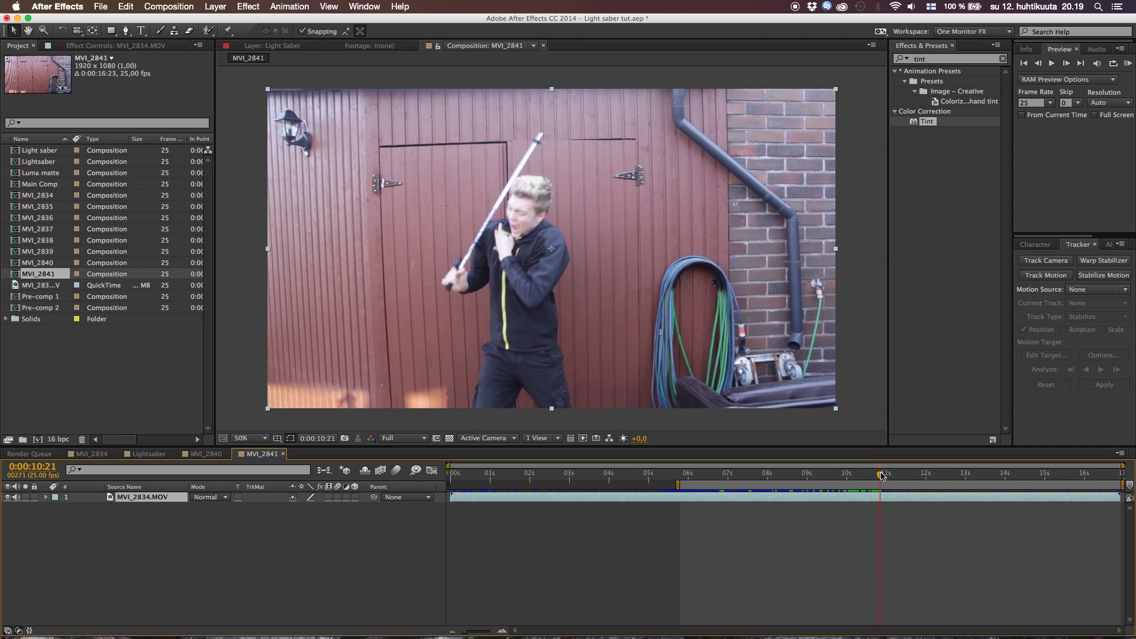
{"action": "key", "text": "n"}
{"action": "right_click", "coordinate": [837, 488]}
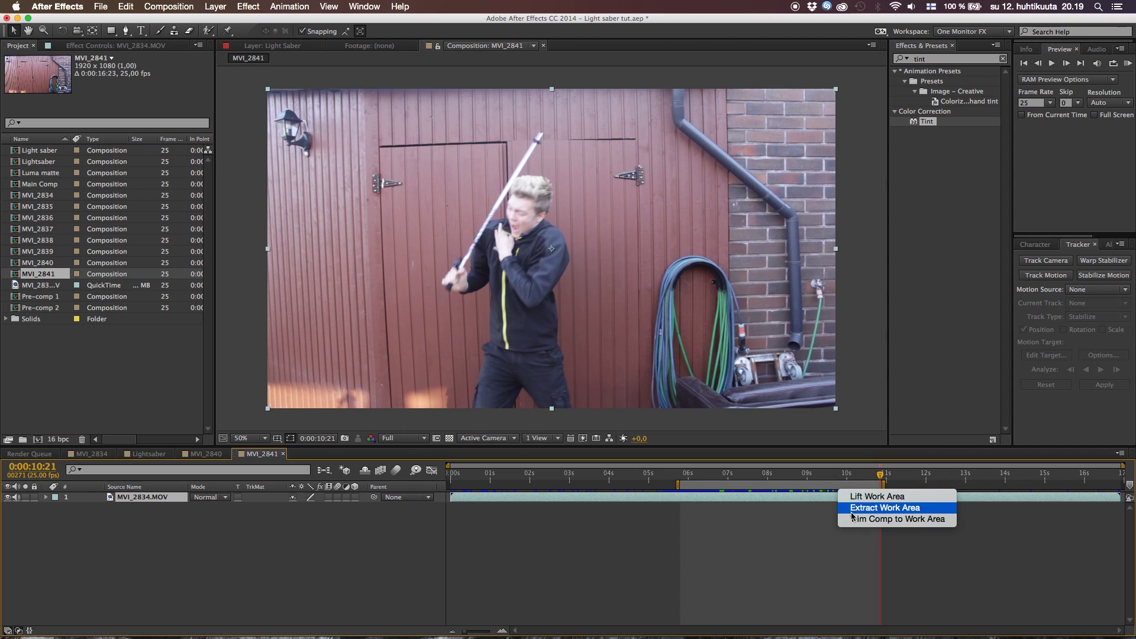
{"action": "left_click", "coordinate": [856, 526]}
{"action": "left_click", "coordinate": [382, 572]}
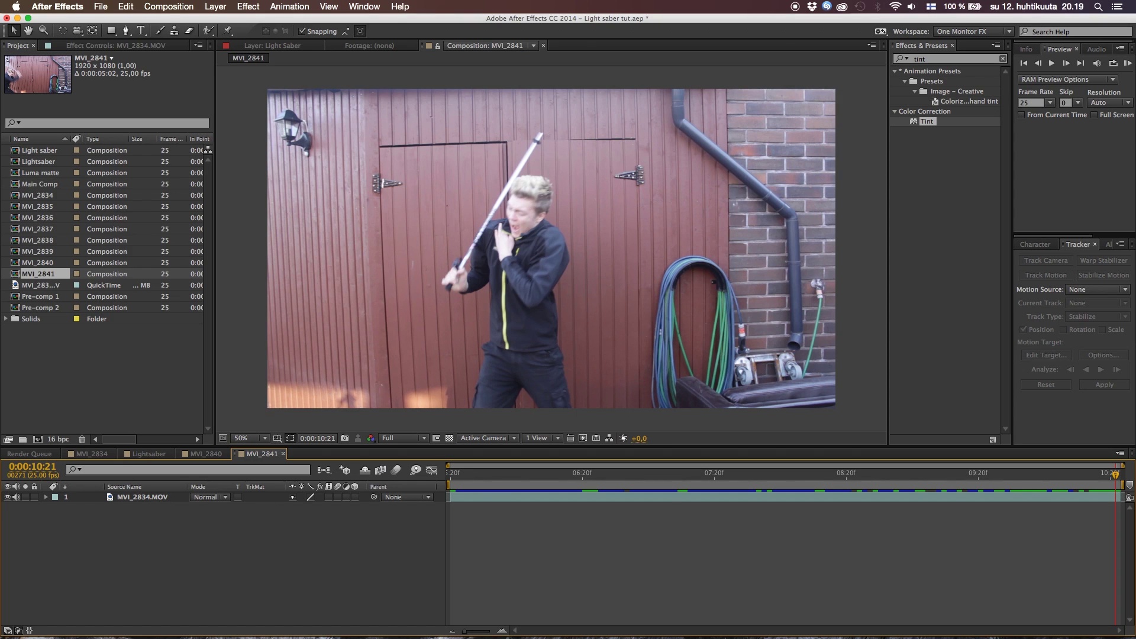
Add the MVI_2840 blade composition as a layer above MVI_2834.MOV in the MVI_2841 composition
{"action": "left_click", "coordinate": [205, 454]}
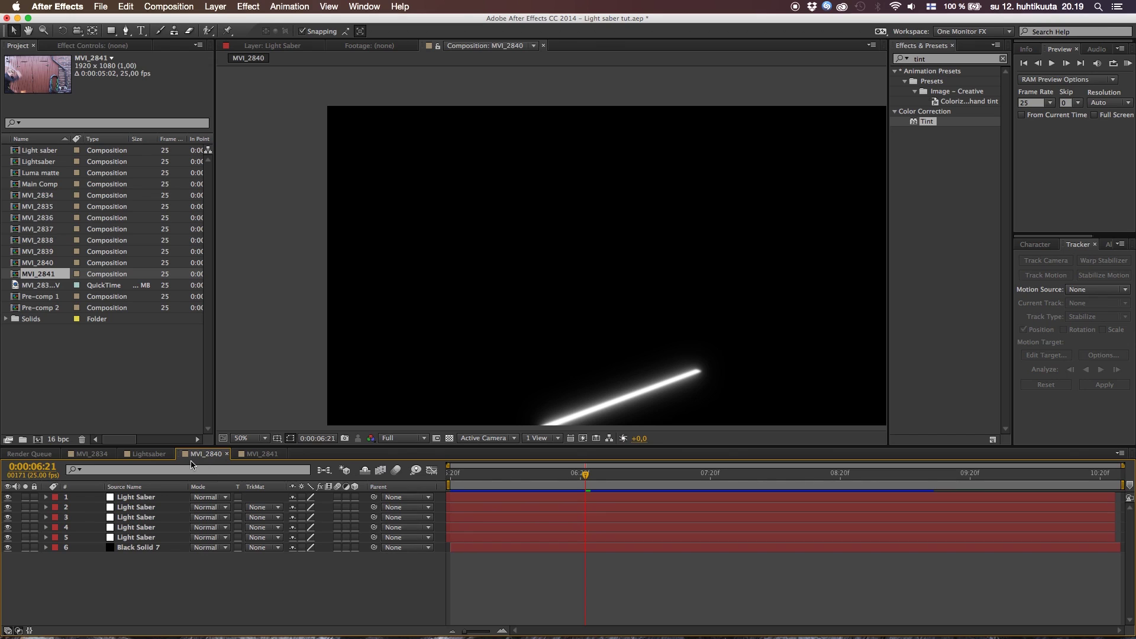
{"action": "left_click", "coordinate": [255, 454]}
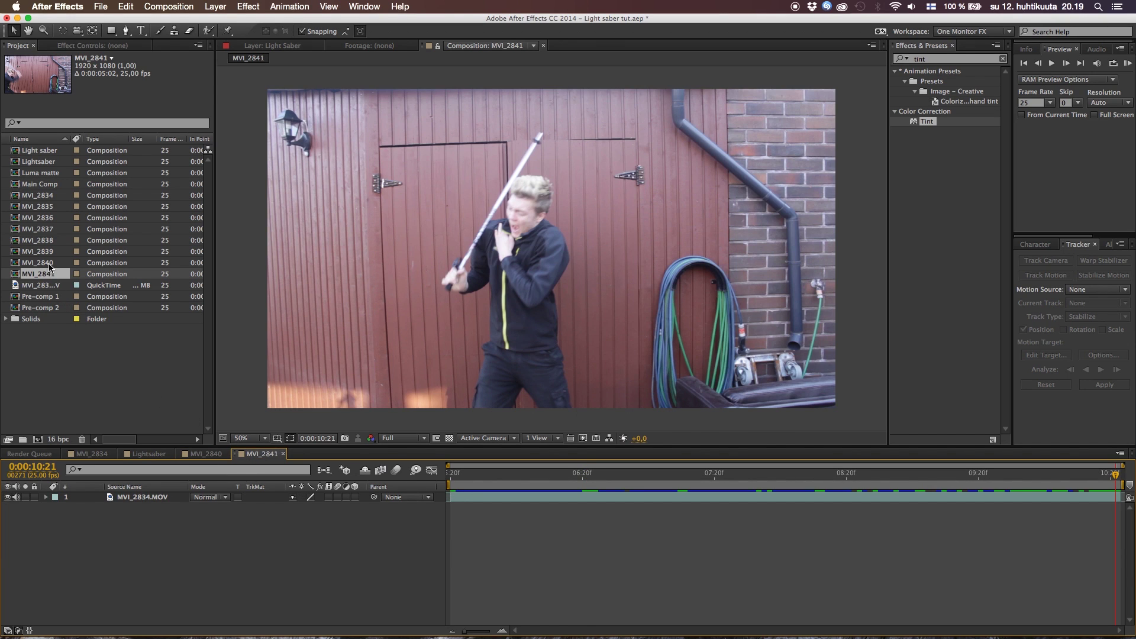
{"action": "left_click", "coordinate": [45, 265]}
{"action": "left_click_drag", "start_coordinate": [43, 265], "coordinate": [142, 499]}
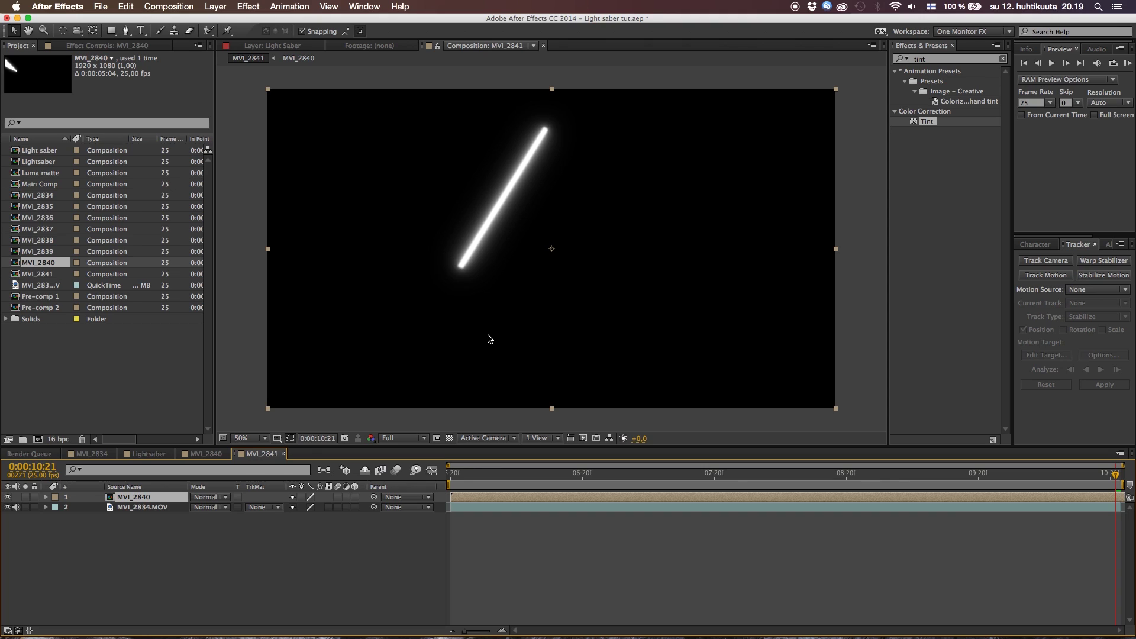
Set the MVI_2840 layer's blending mode to Screen and preview the glowing blade over the footage
{"action": "left_click_drag", "start_coordinate": [469, 477], "coordinate": [800, 518]}
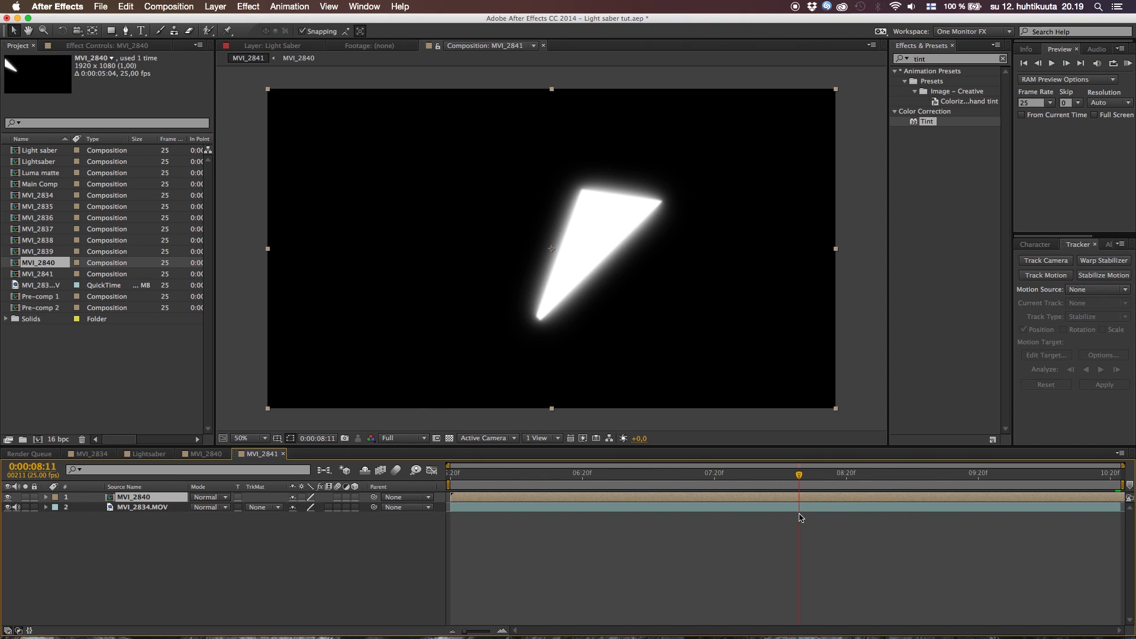
{"action": "left_click", "coordinate": [208, 498]}
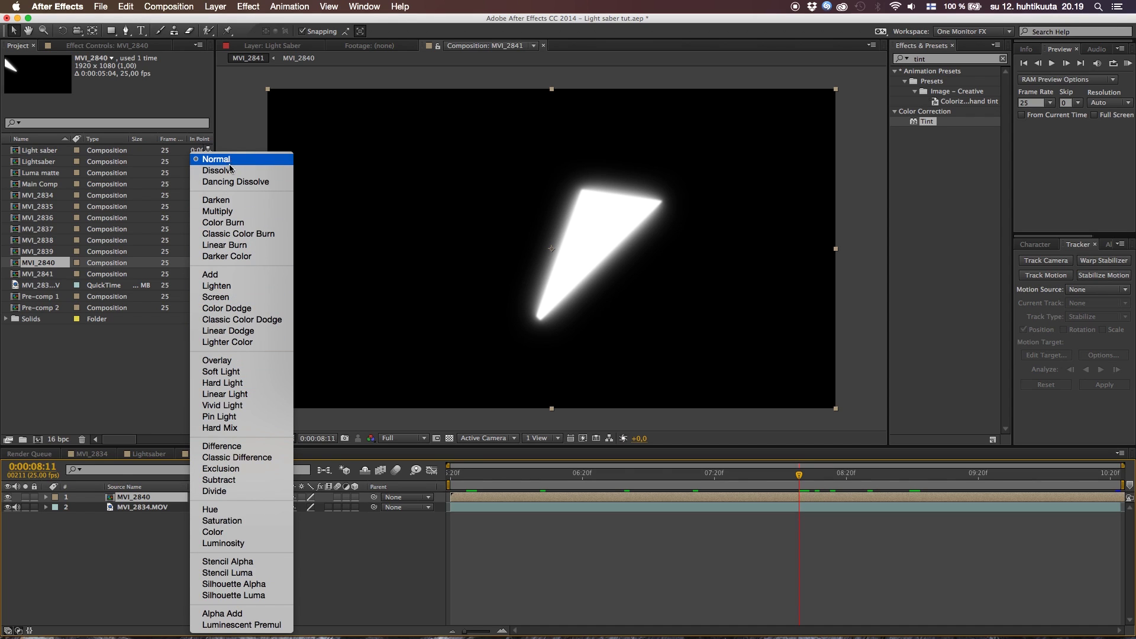
{"action": "left_click", "coordinate": [258, 298]}
{"action": "left_click_drag", "start_coordinate": [462, 476], "coordinate": [767, 473]}
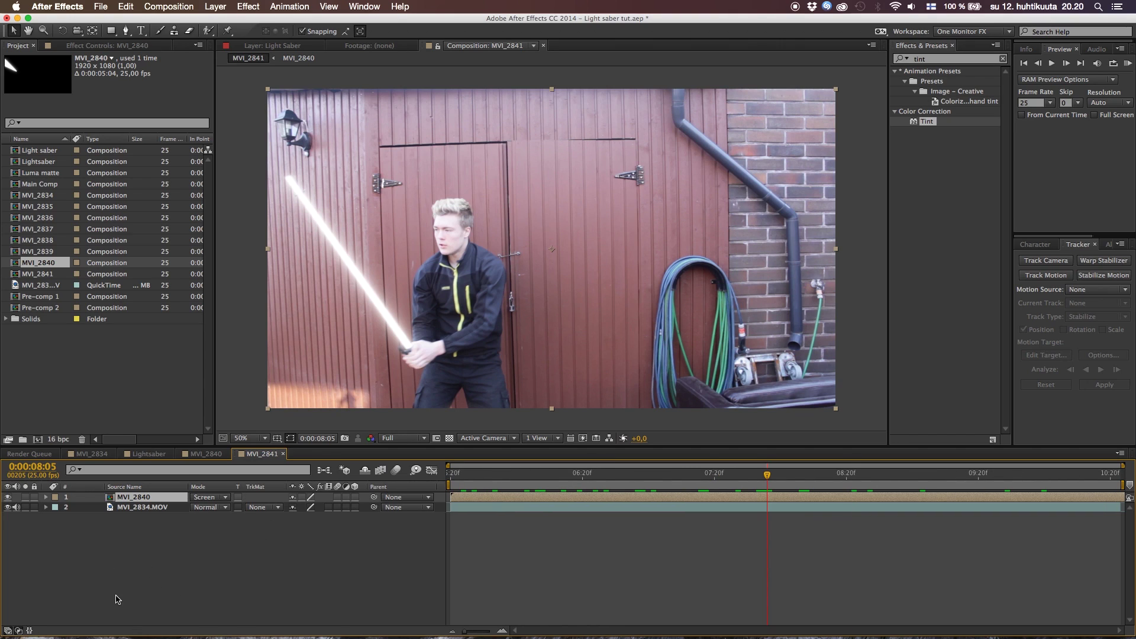
Move to 0:00:07:11 and apply the Color Balance effect to the MVI_2840 blade layer
{"action": "left_click_drag", "start_coordinate": [466, 476], "coordinate": [668, 502]}
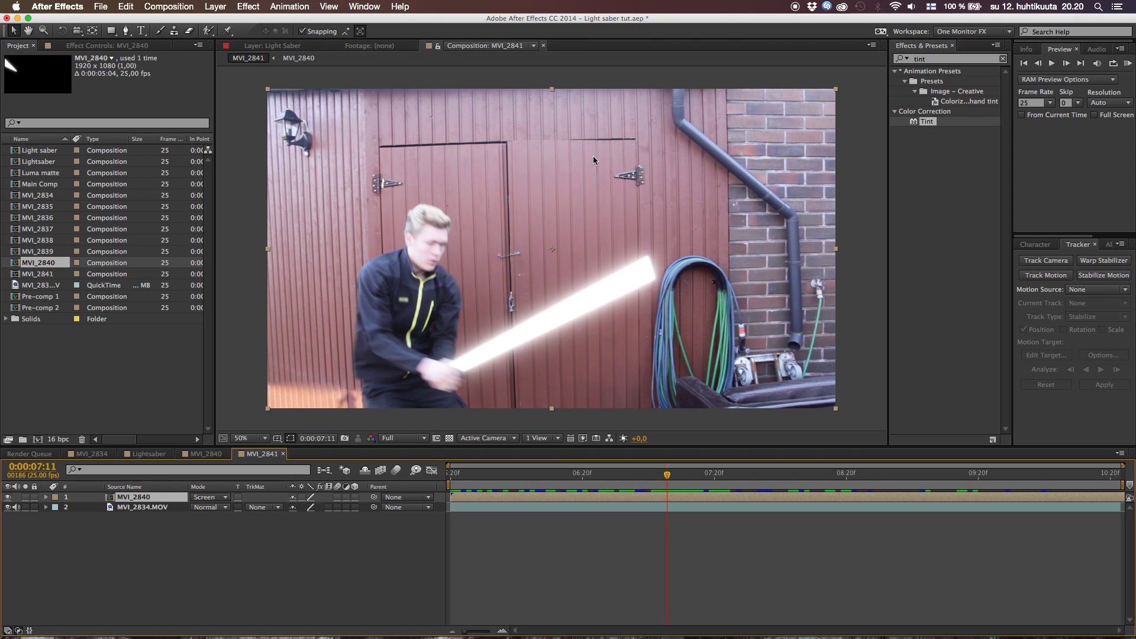
{"action": "left_click", "coordinate": [247, 7]}
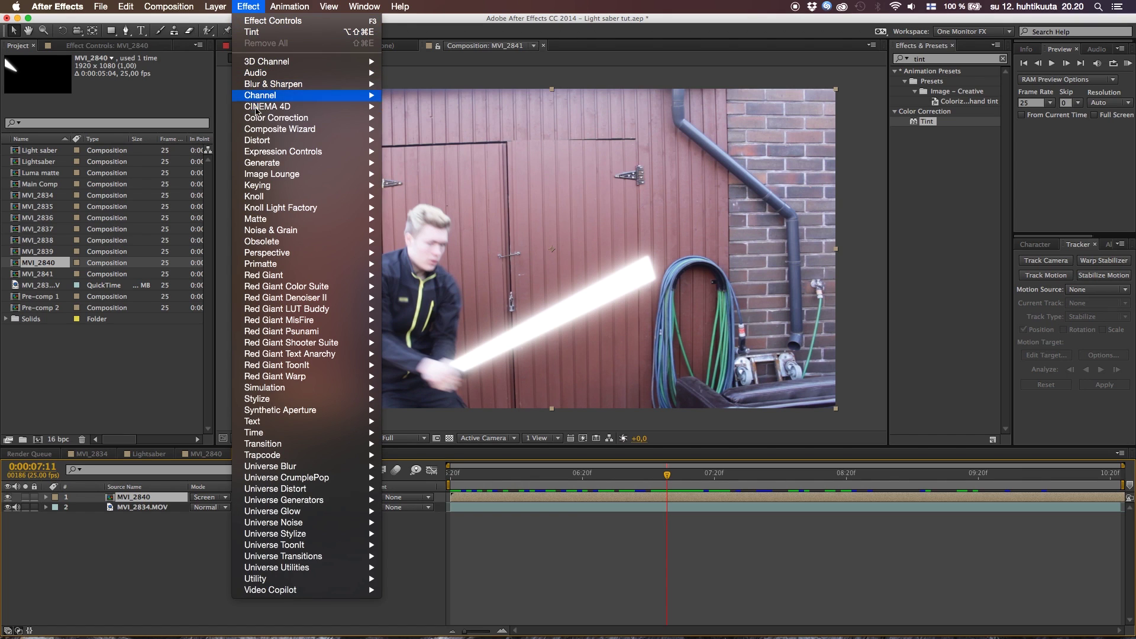
{"action": "mouse_move", "coordinate": [299, 121]}
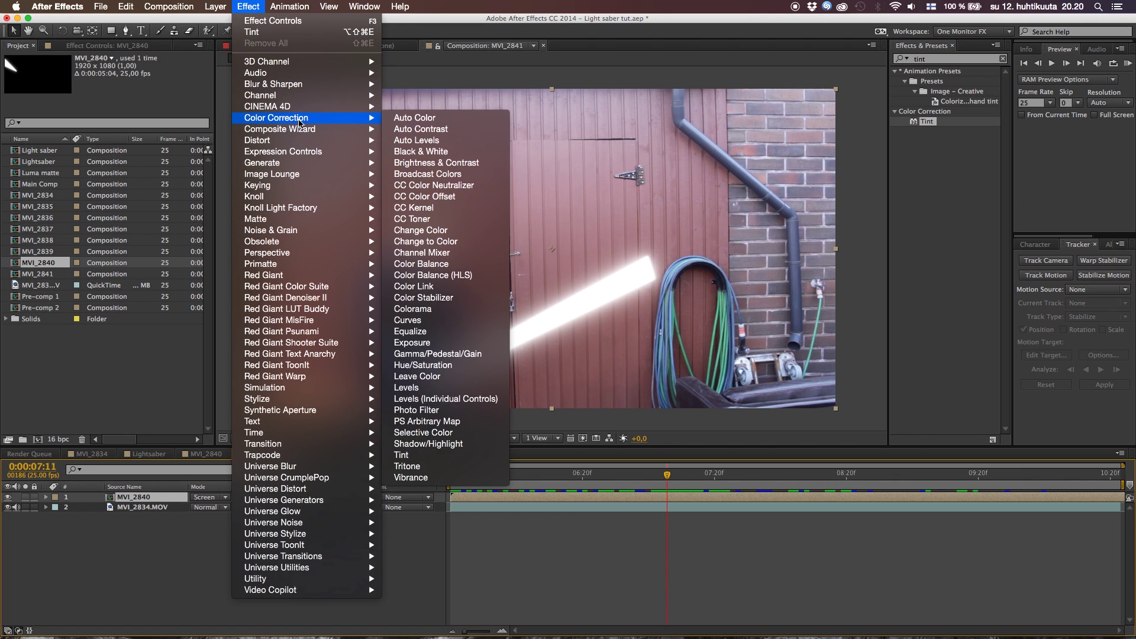
{"action": "left_click", "coordinate": [428, 265]}
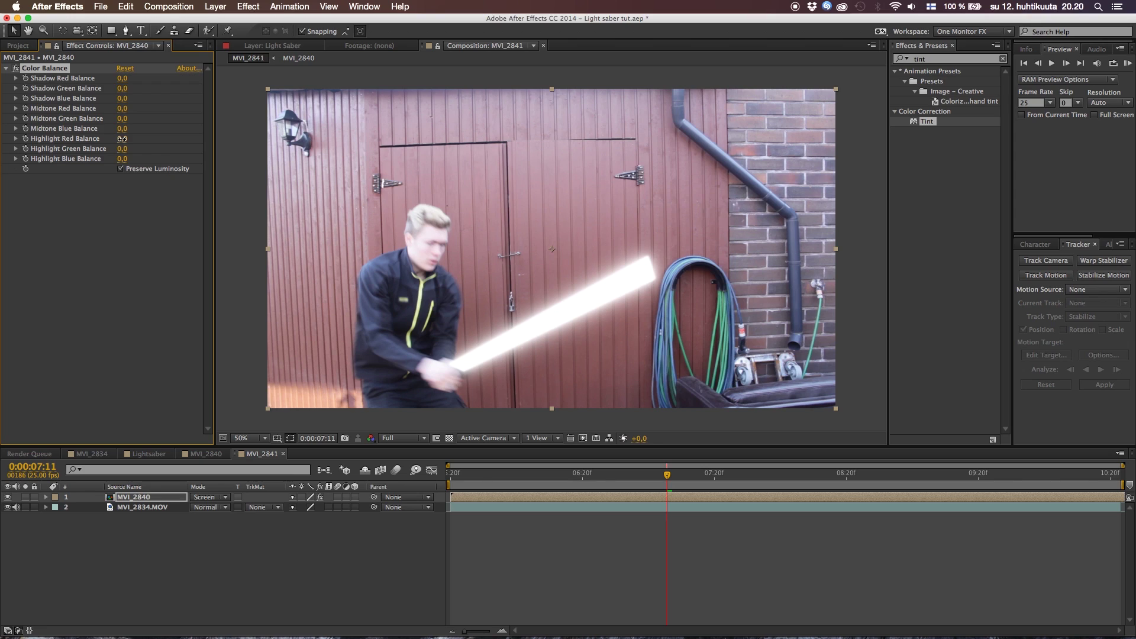
Try a red glow with Highlight Red and Midtone Red Balance at 100 and Shadow Red Balance at 9, checking it along the footage
{"action": "left_click_drag", "start_coordinate": [122, 138], "coordinate": [305, 144]}
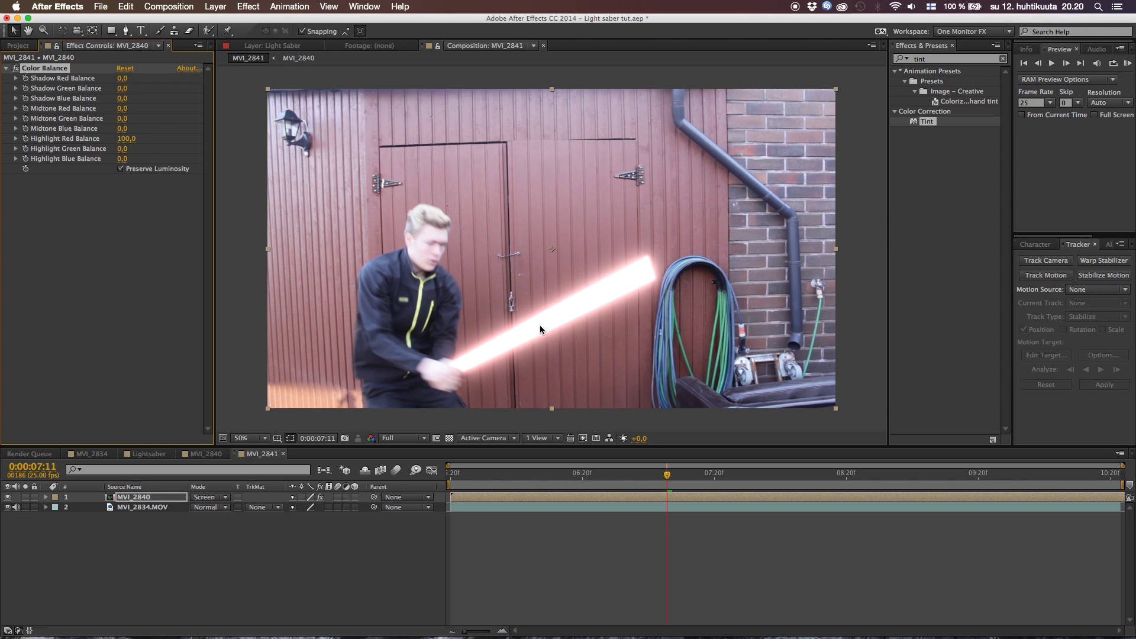
{"action": "left_click_drag", "start_coordinate": [122, 109], "coordinate": [670, 328]}
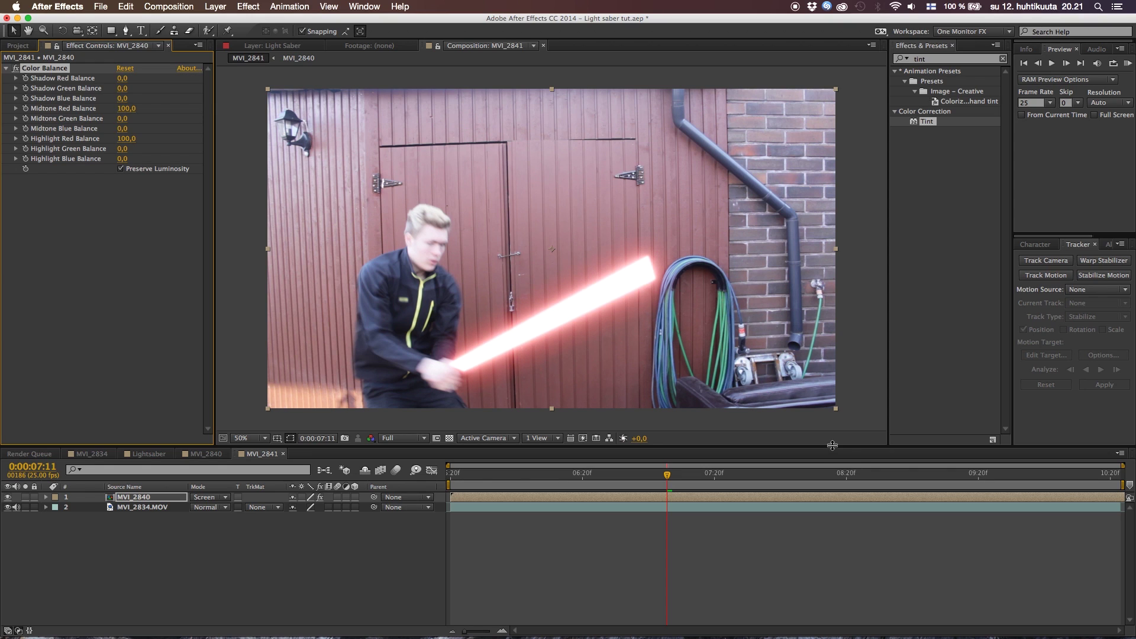
{"action": "mouse_move", "coordinate": [668, 478]}
{"action": "left_mouse_down"}
{"action": "mouse_move", "coordinate": [735, 477]}
{"action": "mouse_move", "coordinate": [667, 477]}
{"action": "left_mouse_up"}
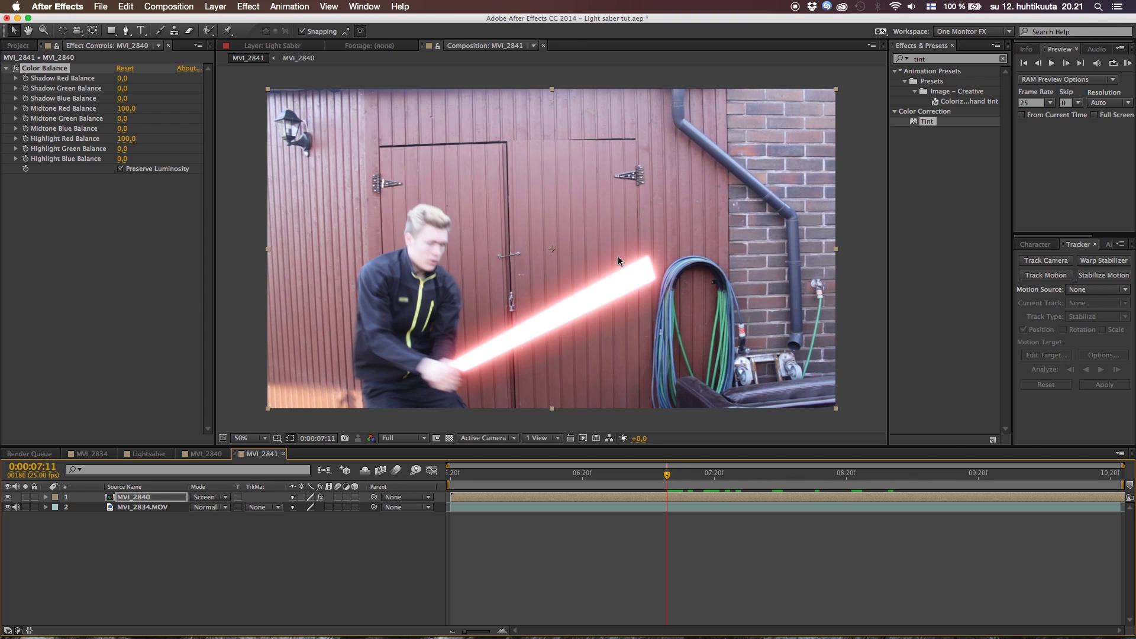
{"action": "left_click", "coordinate": [124, 78]}
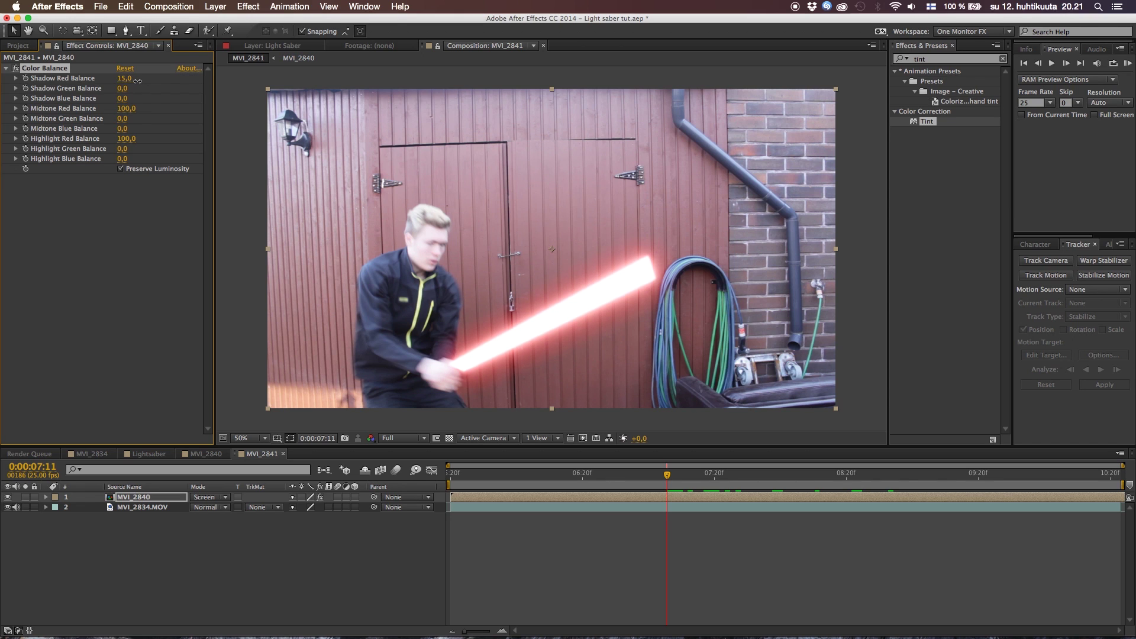
{"action": "left_click_drag", "start_coordinate": [584, 478], "coordinate": [662, 488]}
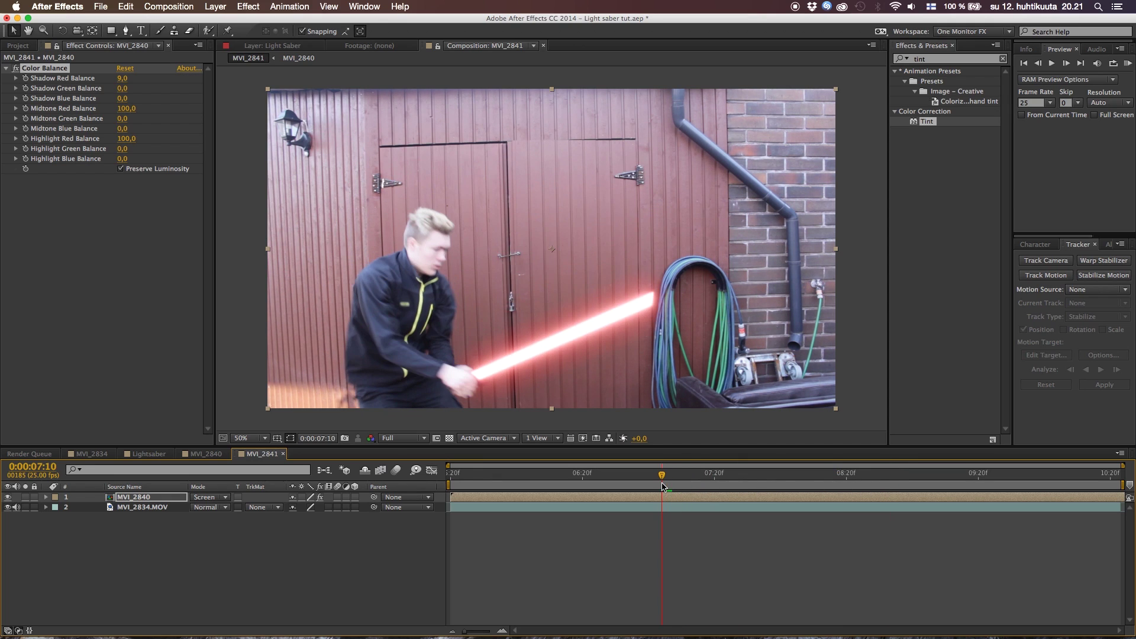
Reset Color Balance, enable Preserve Luminosity, and try a green glow with Highlight Green and Midtone Green Balance at 100, checking it along the footage
{"action": "left_click", "coordinate": [125, 69]}
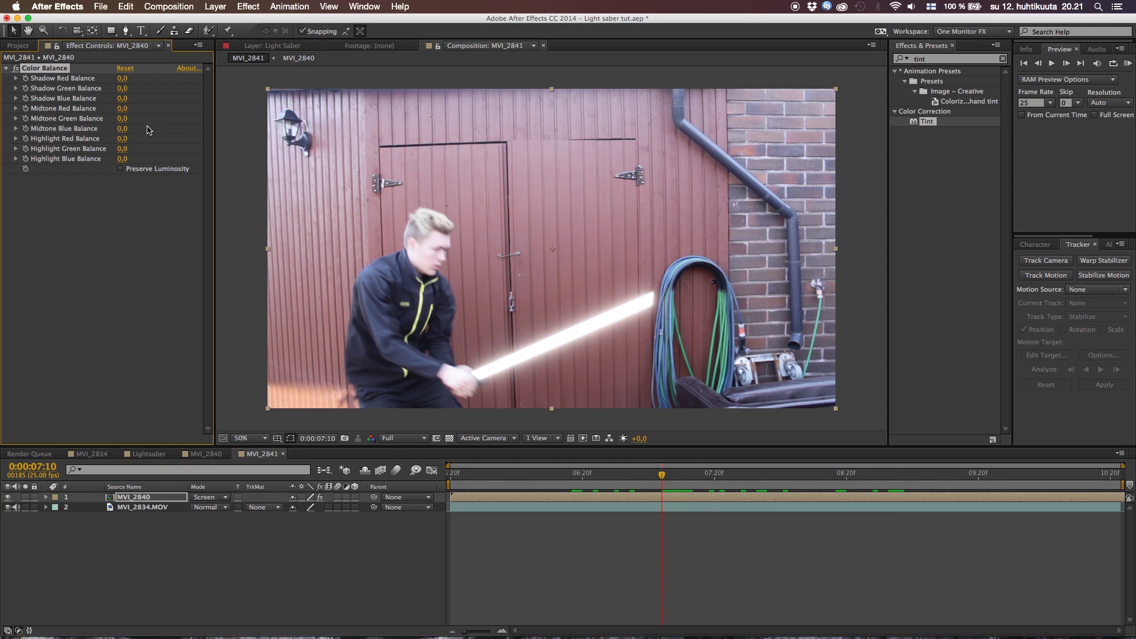
{"action": "left_click", "coordinate": [120, 169]}
{"action": "left_click_drag", "start_coordinate": [121, 148], "coordinate": [243, 160]}
{"action": "left_click_drag", "start_coordinate": [126, 121], "coordinate": [441, 142]}
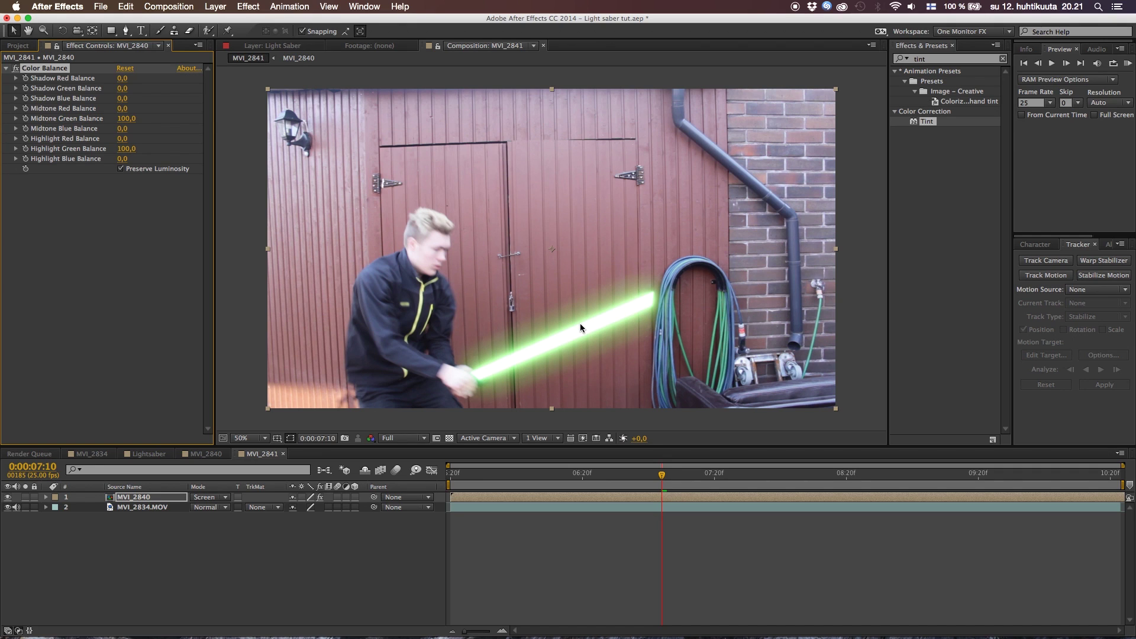
{"action": "key", "text": "Page_Down"}
{"action": "left_click_drag", "start_coordinate": [695, 475], "coordinate": [761, 476]}
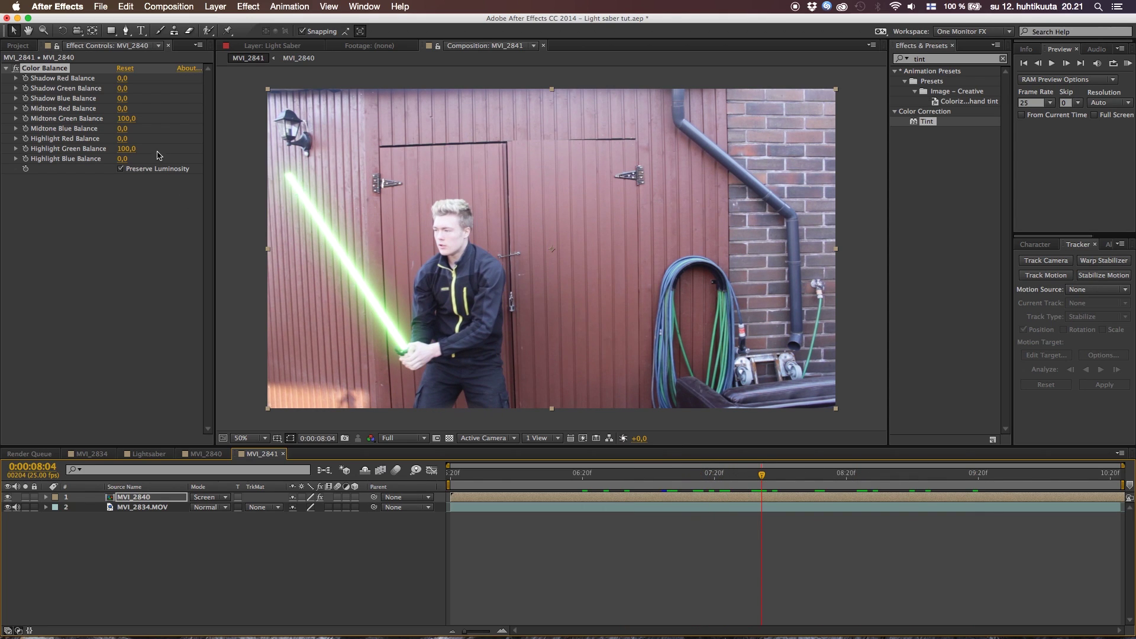
Reset Color Balance, enable Preserve Luminosity, set Highlight Blue and Midtone Blue Balance to 100, and check the glow along the footage
{"action": "left_click", "coordinate": [126, 69]}
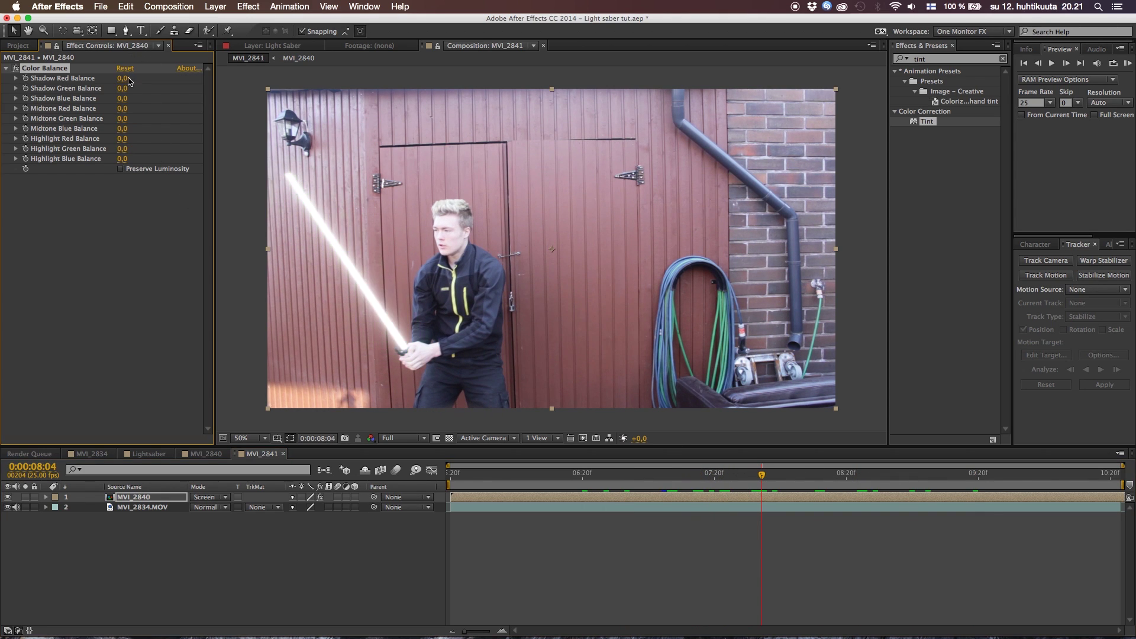
{"action": "left_click", "coordinate": [121, 169]}
{"action": "left_click_drag", "start_coordinate": [122, 159], "coordinate": [188, 159]}
{"action": "left_click_drag", "start_coordinate": [122, 128], "coordinate": [307, 134]}
{"action": "left_click_drag", "start_coordinate": [543, 476], "coordinate": [601, 472]}
{"action": "mouse_move", "coordinate": [667, 464]}
{"action": "left_mouse_down"}
{"action": "mouse_move", "coordinate": [678, 467]}
{"action": "mouse_move", "coordinate": [669, 464]}
{"action": "left_mouse_up"}
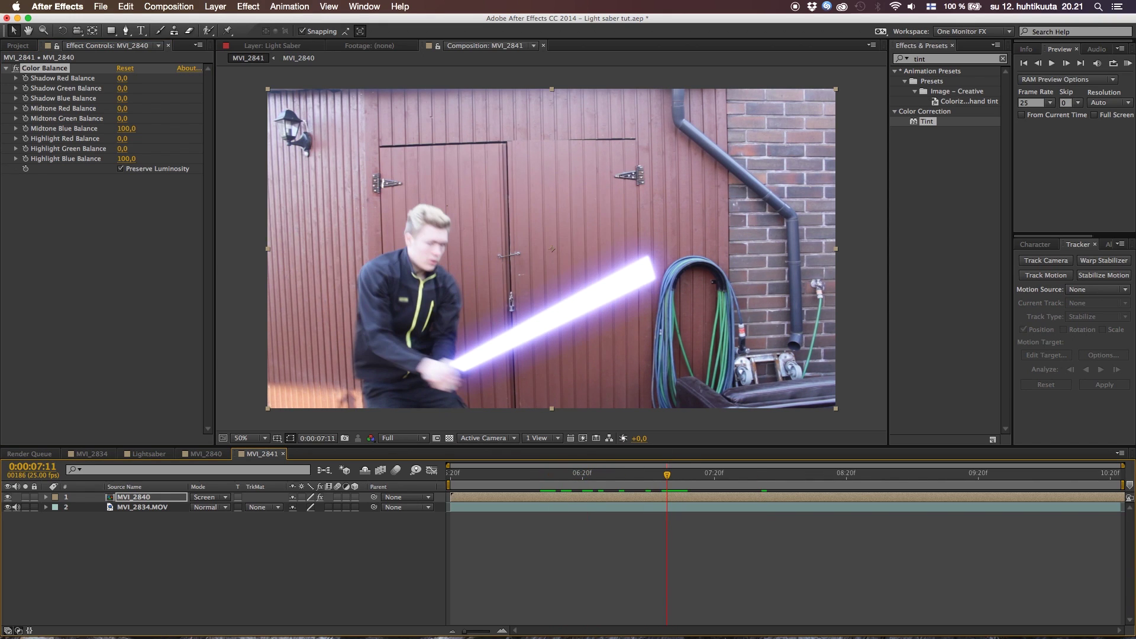
Set Midtone Green Balance to 59 for a purer blue glow, fine-tune it, and check the blade along the footage
{"action": "left_click_drag", "start_coordinate": [122, 120], "coordinate": [157, 120]}
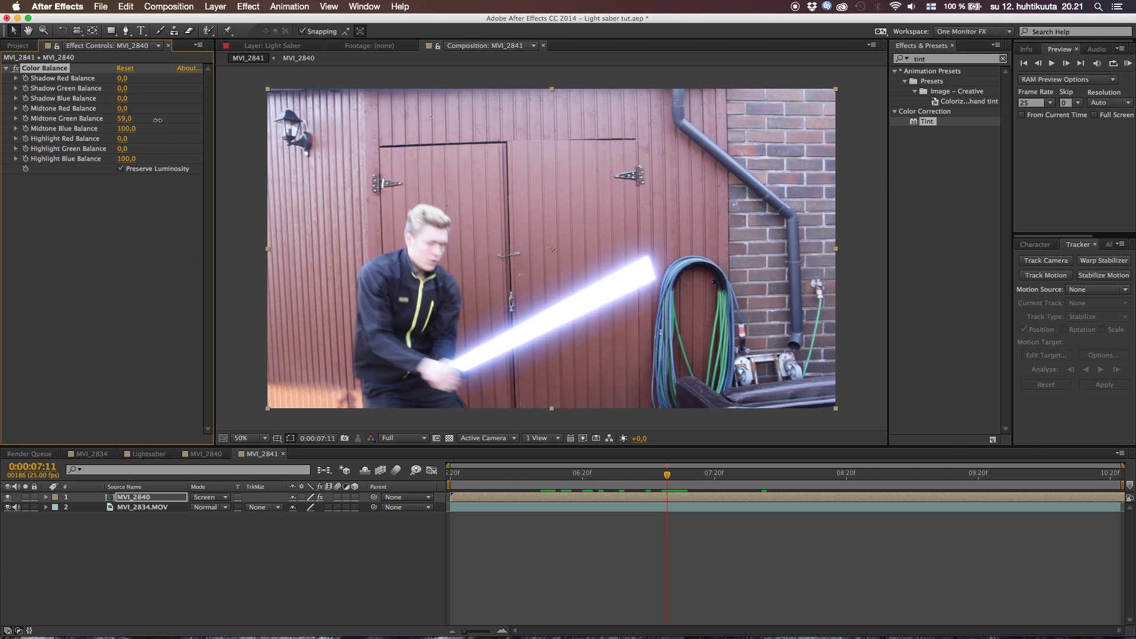
{"action": "left_click", "coordinate": [161, 281]}
{"action": "left_click_drag", "start_coordinate": [621, 475], "coordinate": [852, 499]}
{"action": "left_click_drag", "start_coordinate": [124, 120], "coordinate": [137, 124]}
{"action": "left_click_drag", "start_coordinate": [671, 474], "coordinate": [1030, 518]}
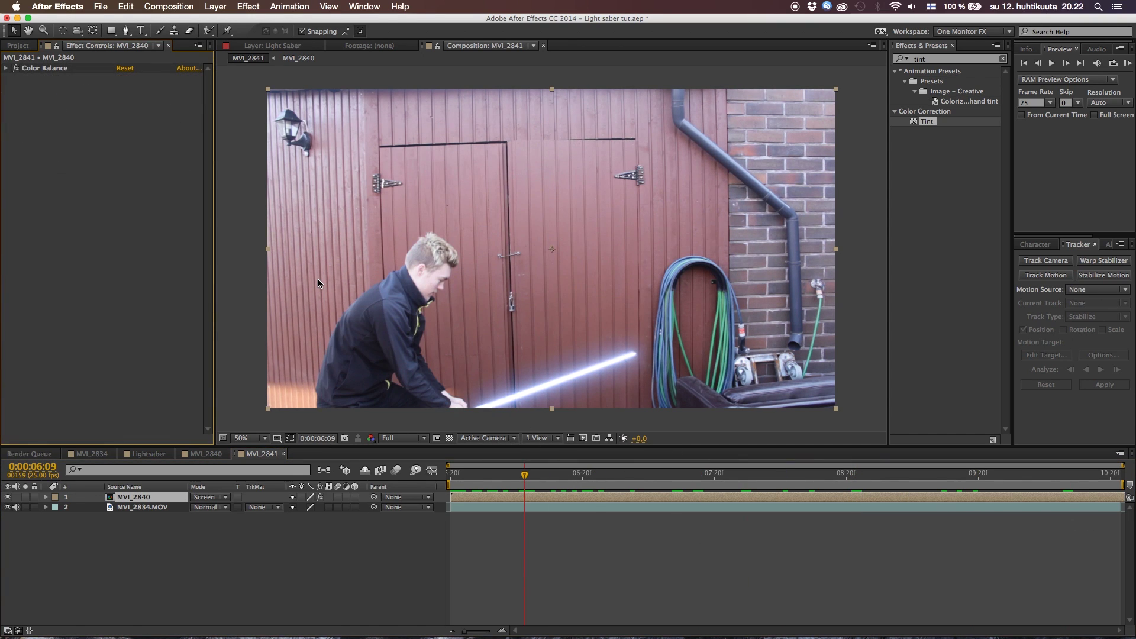